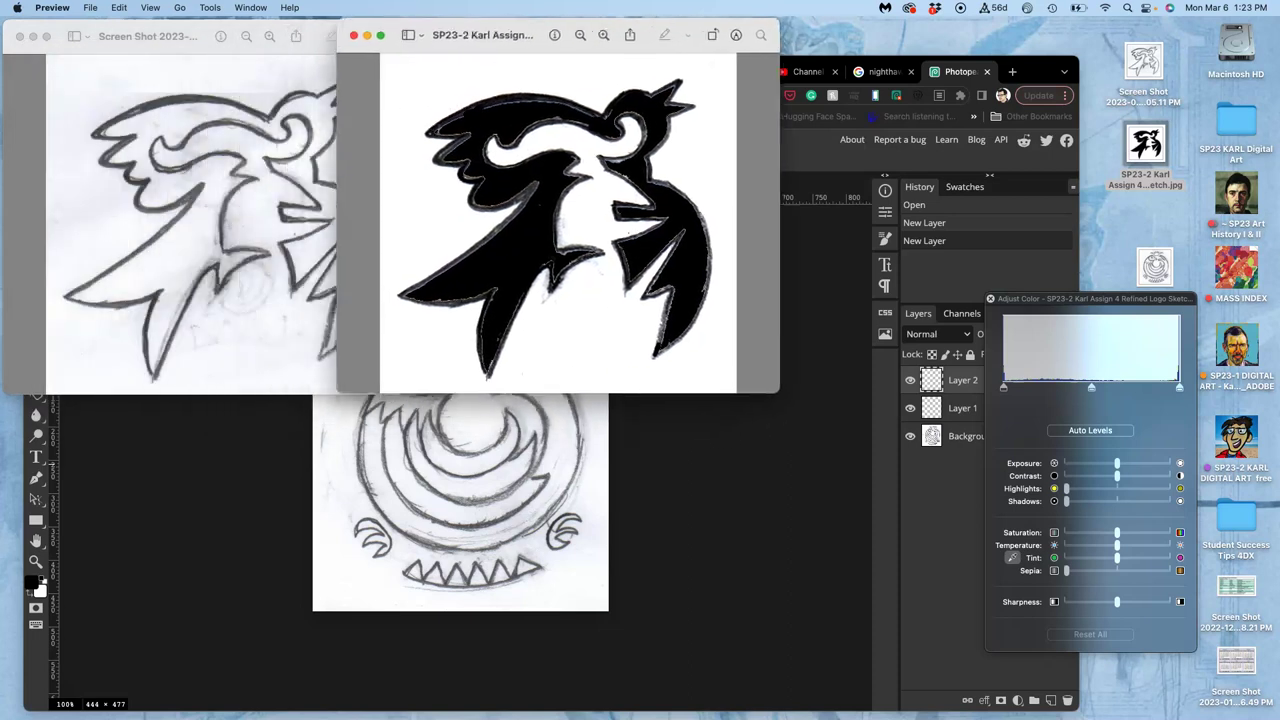
- Shift the black bird image's midtone level close to the white point, and close both bird sketch windows
{"action": "left_click", "coordinate": [1091, 392]}
{"action": "left_click_drag", "start_coordinate": [1091, 392], "coordinate": [1176, 389]}
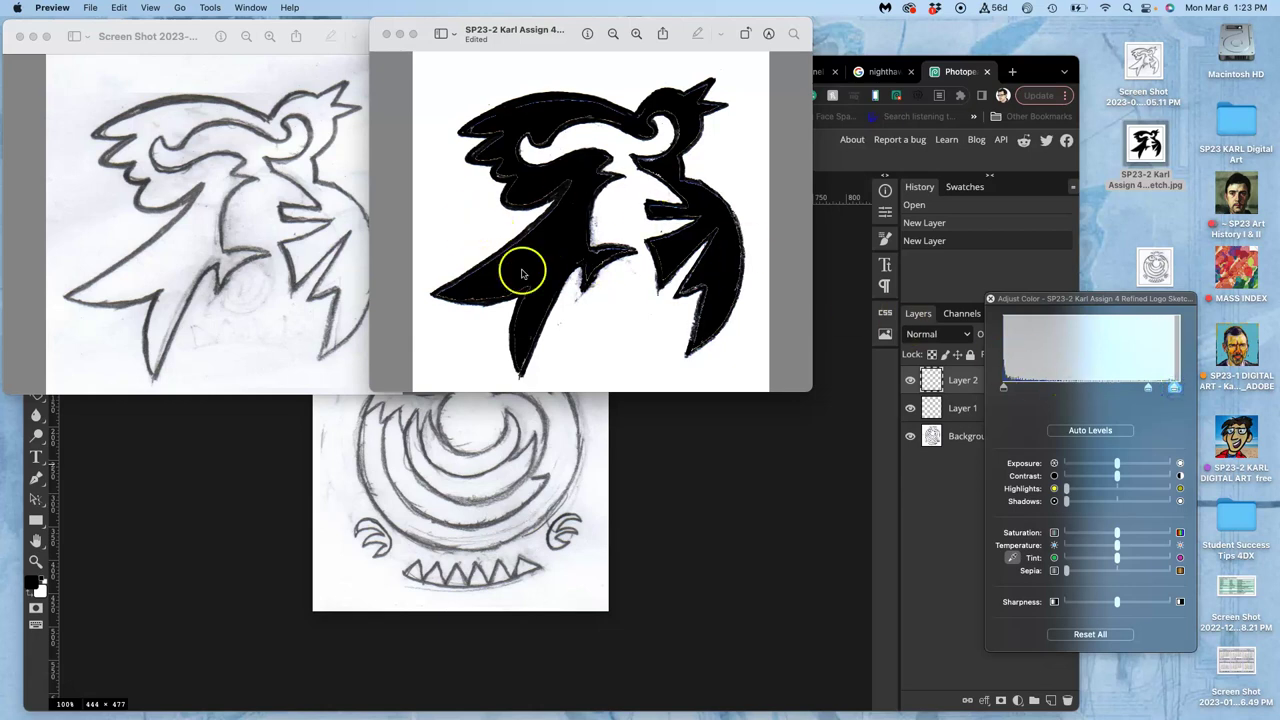
{"action": "left_click", "coordinate": [389, 35]}
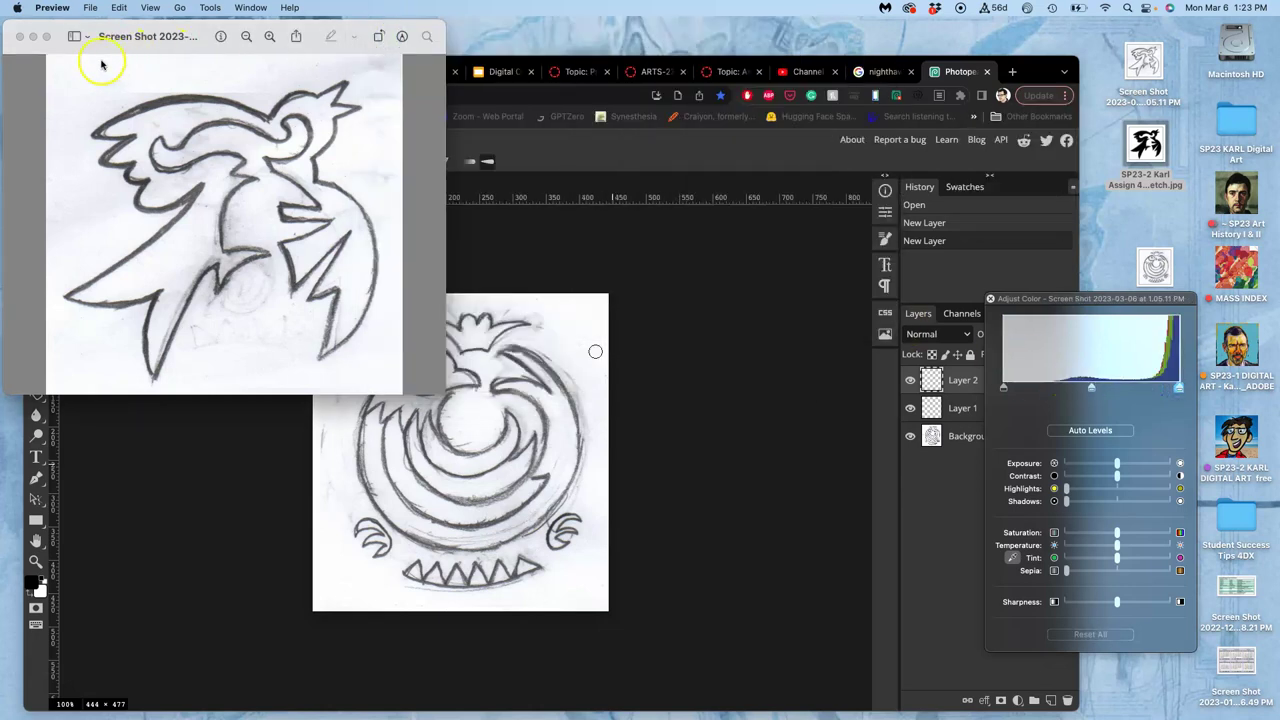
{"action": "left_click", "coordinate": [18, 37]}
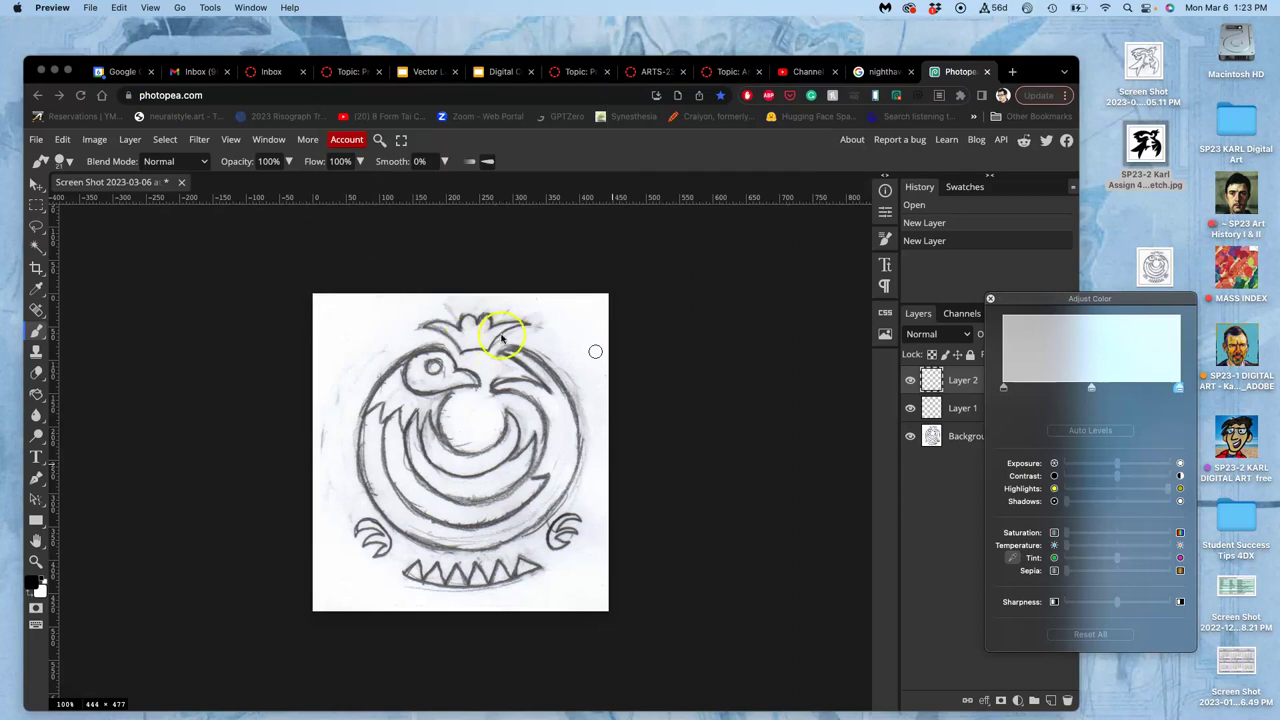
- On Layer 2, brush black marks on the eye, neck, two feather bands, crest, a claw and the first tooth
{"action": "left_click", "coordinate": [935, 378]}
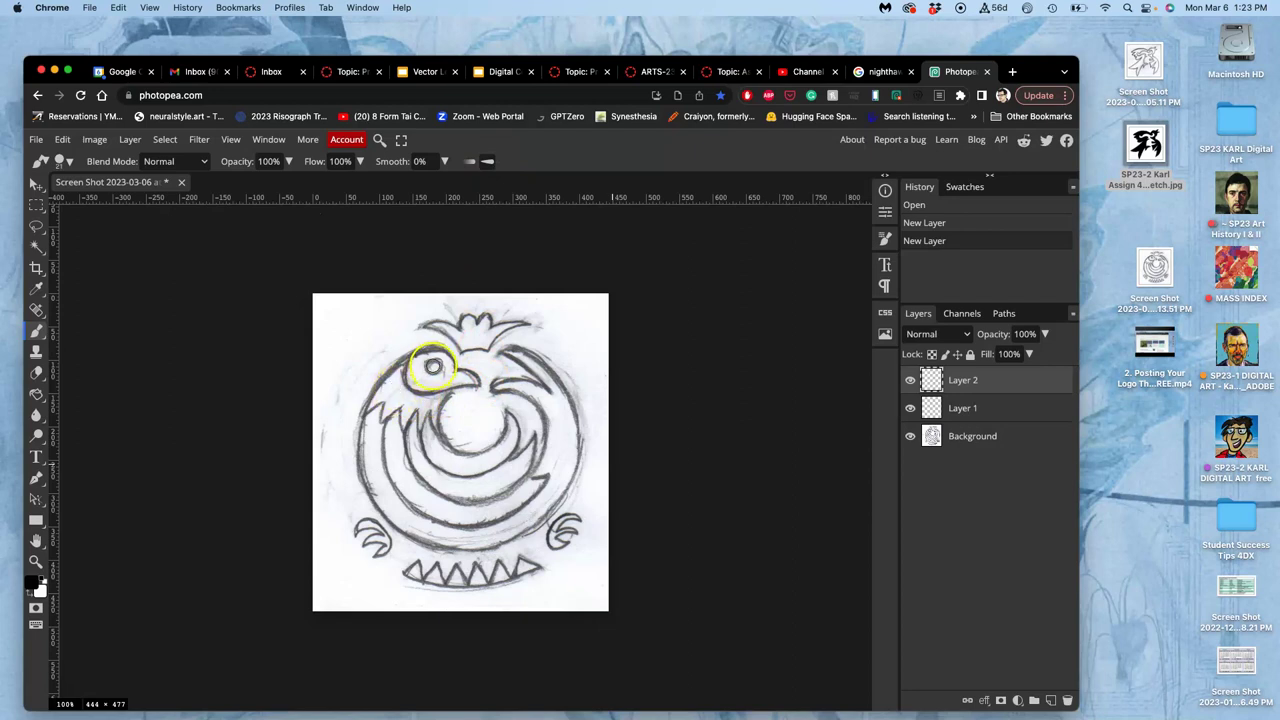
{"action": "left_click", "coordinate": [434, 368]}
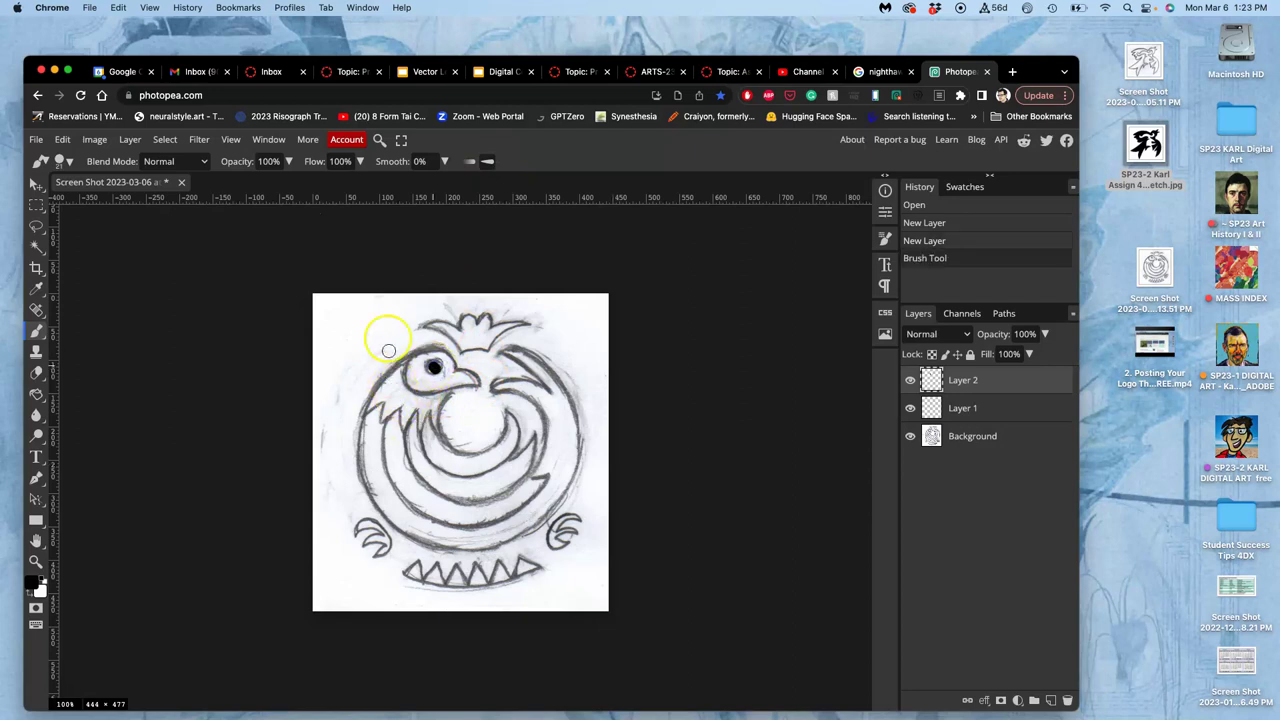
{"action": "left_click", "coordinate": [390, 387]}
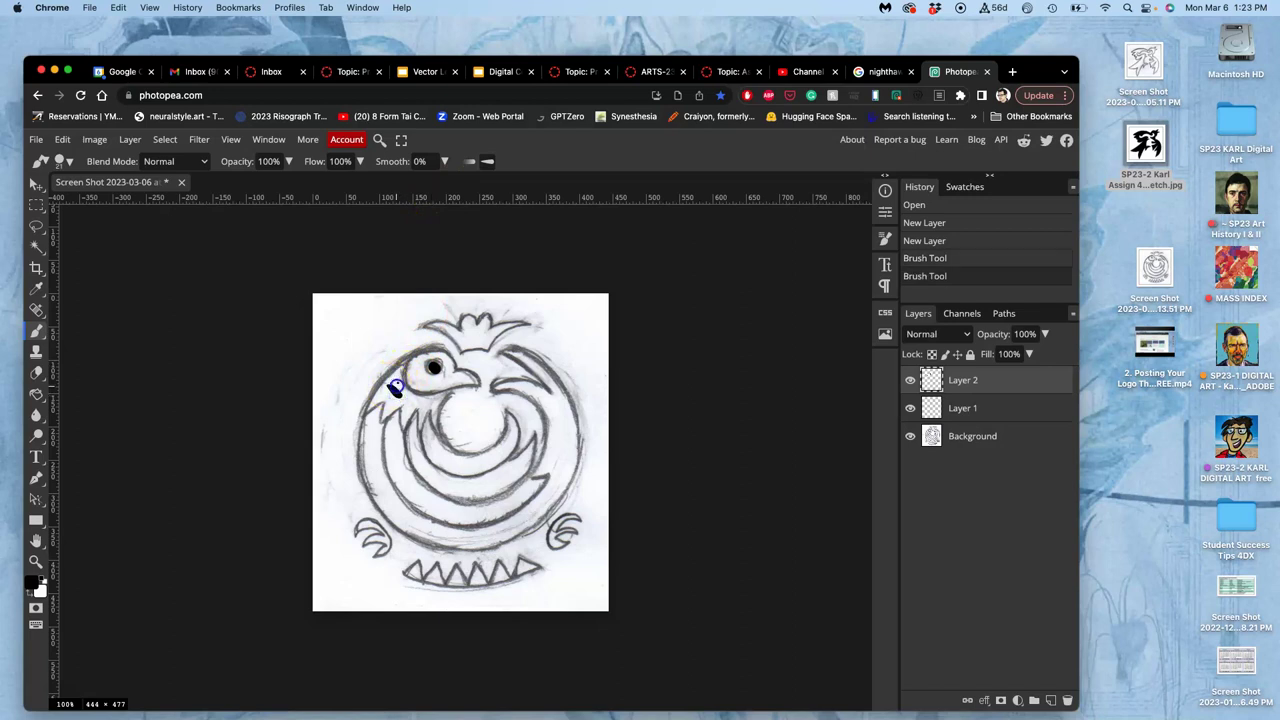
{"action": "left_click", "coordinate": [394, 388]}
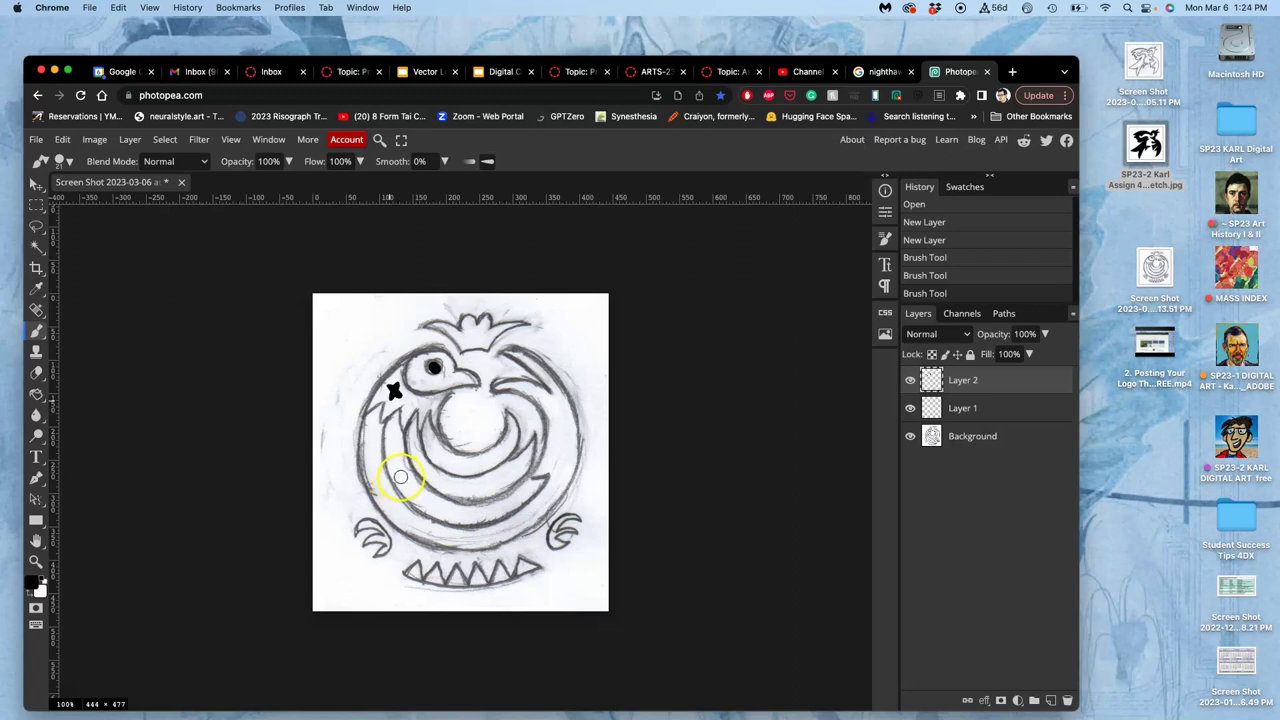
{"action": "left_click", "coordinate": [401, 476]}
{"action": "left_click", "coordinate": [404, 476]}
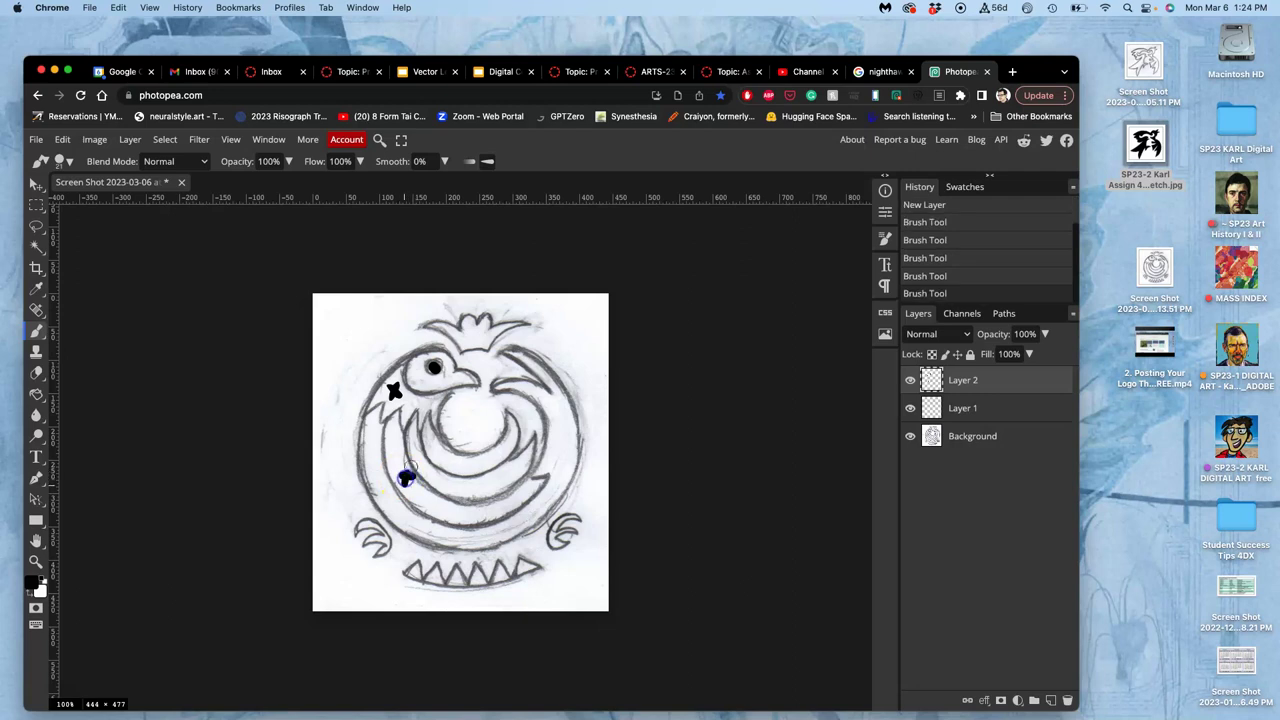
{"action": "left_click_drag", "start_coordinate": [441, 450], "coordinate": [449, 458]}
{"action": "left_click", "coordinate": [483, 324]}
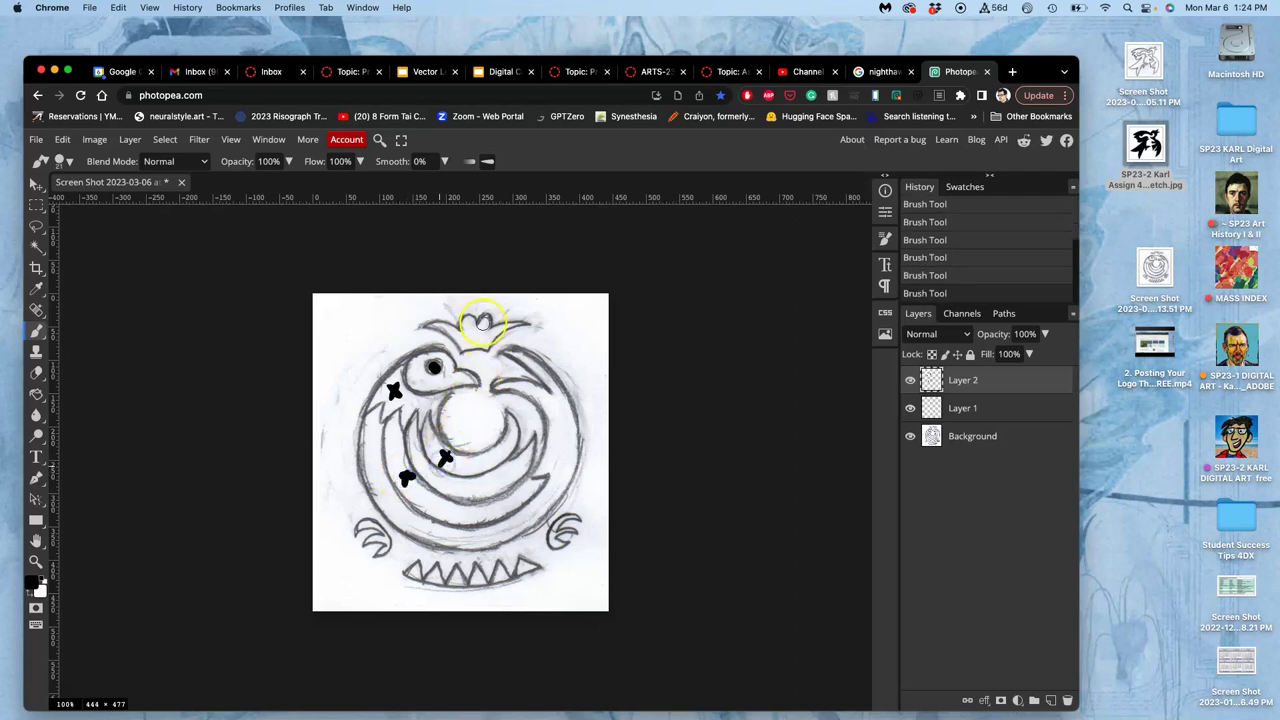
{"action": "left_click_drag", "start_coordinate": [468, 325], "coordinate": [484, 339]}
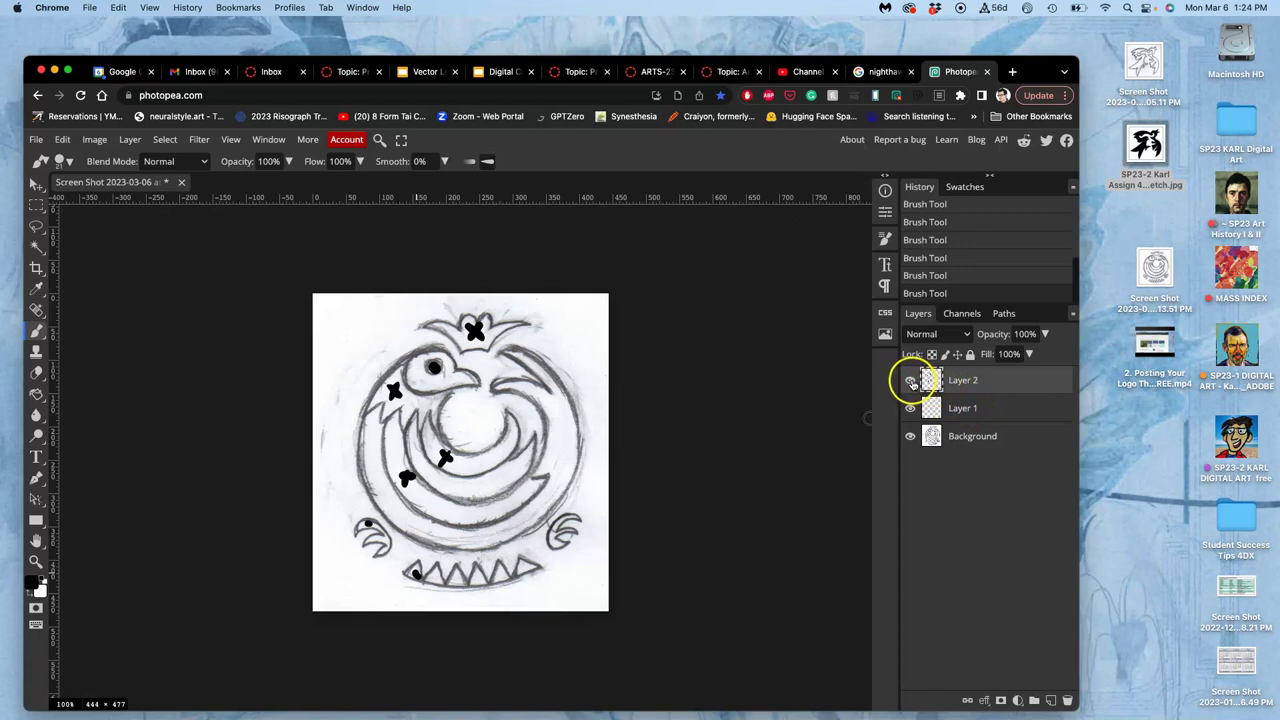
- Hide Layer 2 and brush black marks for an alternative fill on Layer 1: face, crest, outer ring and the band between the marked ones
{"action": "left_click", "coordinate": [911, 383]}
{"action": "left_click", "coordinate": [948, 406]}
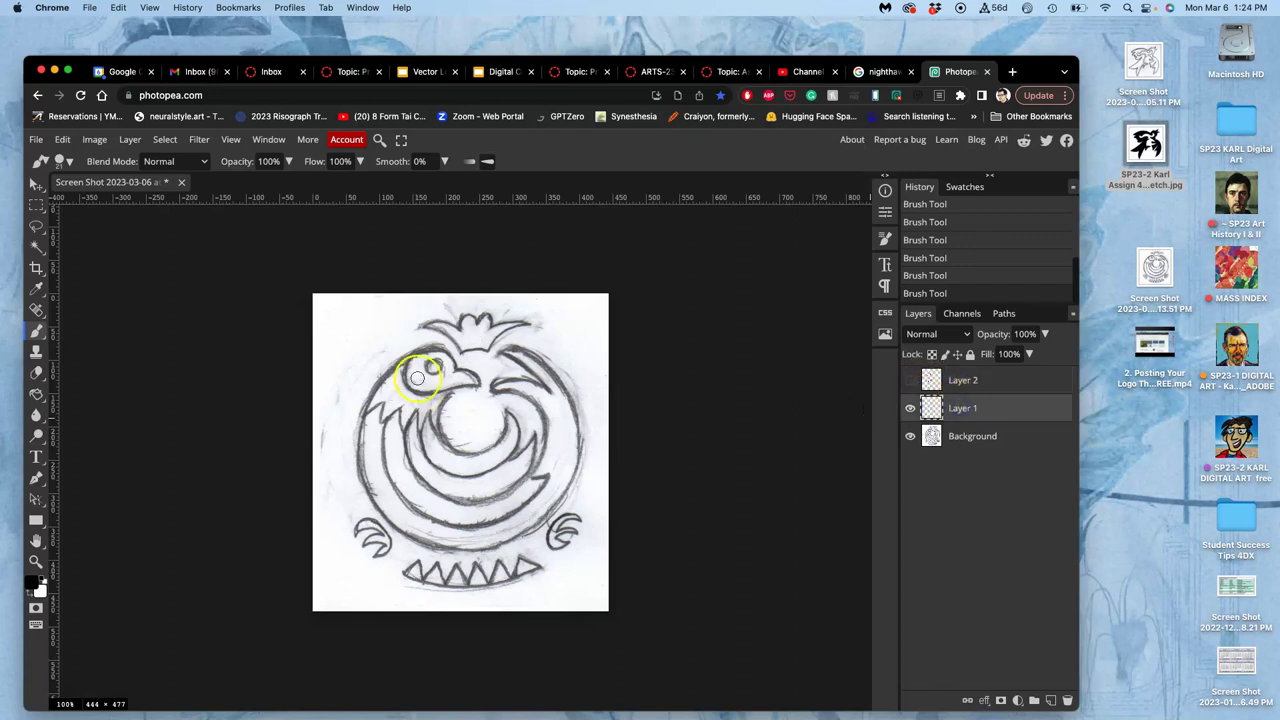
{"action": "left_click", "coordinate": [910, 382]}
{"action": "left_click", "coordinate": [910, 382]}
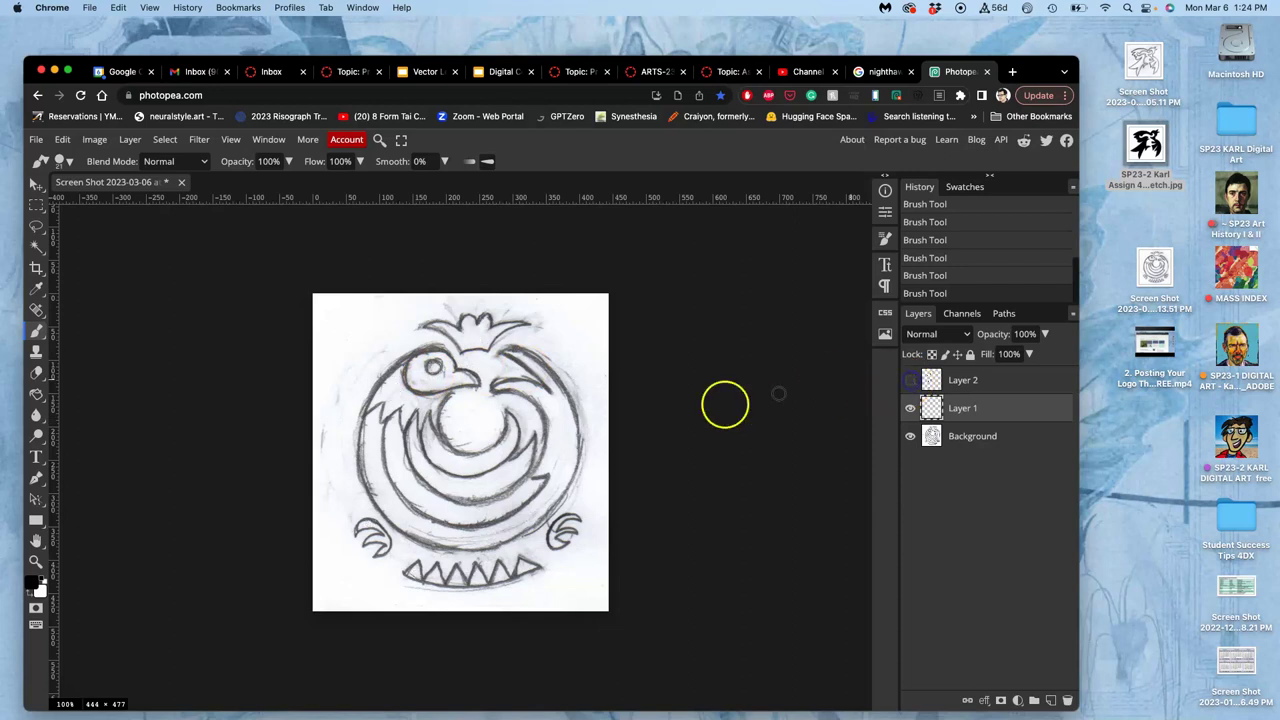
{"action": "left_click", "coordinate": [422, 453]}
{"action": "left_click_drag", "start_coordinate": [479, 337], "coordinate": [468, 345]}
{"action": "left_click_drag", "start_coordinate": [556, 362], "coordinate": [561, 420]}
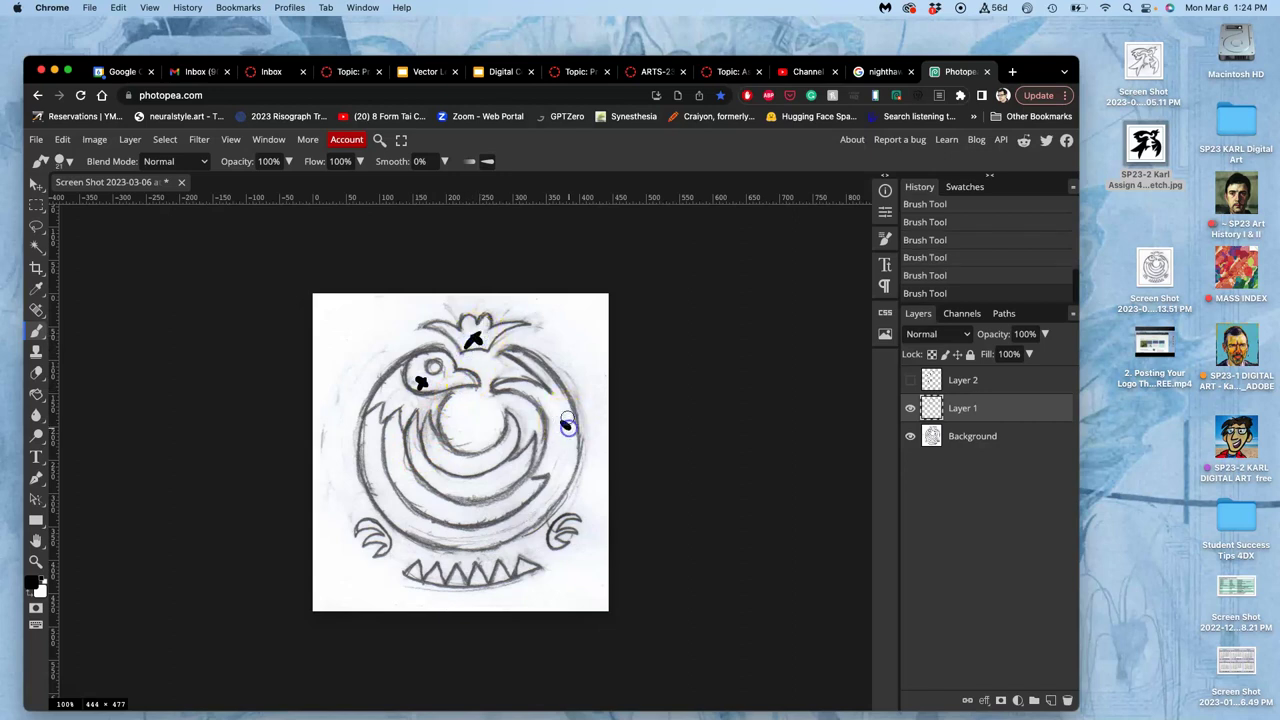
{"action": "mouse_move", "coordinate": [457, 497]}
{"action": "left_mouse_down"}
{"action": "mouse_move", "coordinate": [457, 481]}
{"action": "mouse_move", "coordinate": [463, 490]}
{"action": "left_mouse_up"}
- Hide Layer 1 and duplicate the Background sketch layer
{"action": "left_click", "coordinate": [910, 408]}
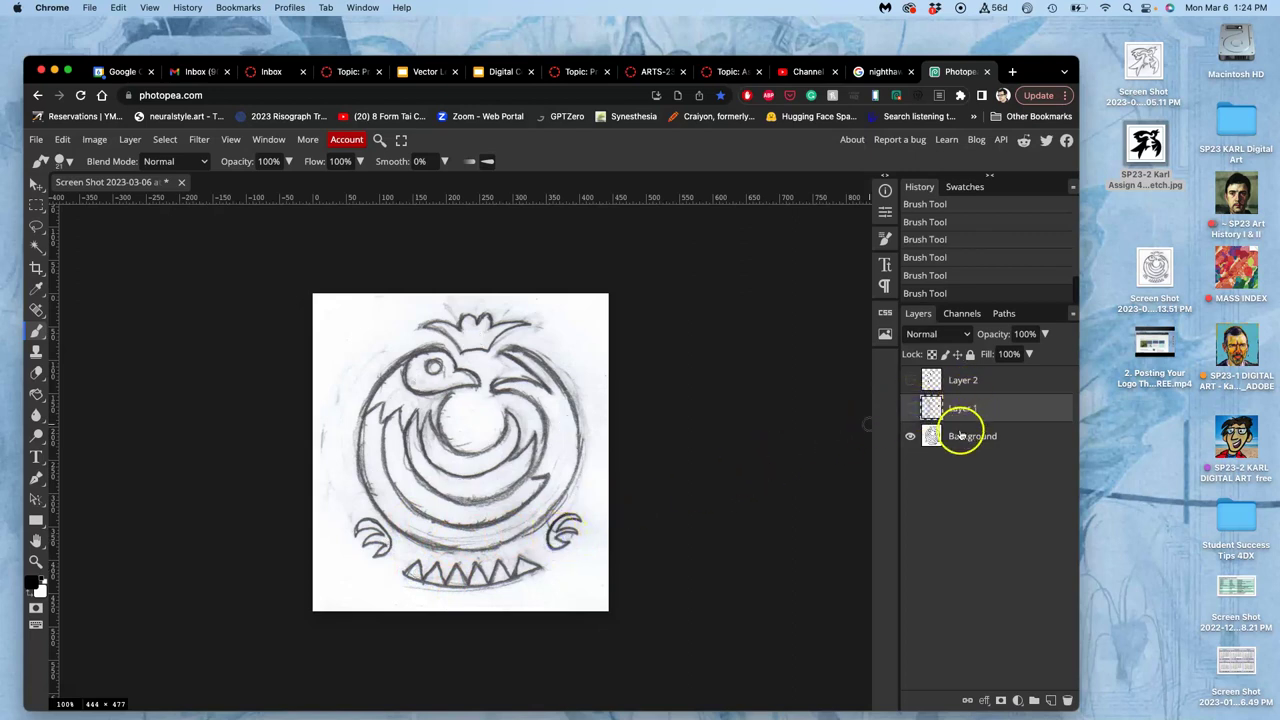
{"action": "left_click", "coordinate": [957, 437]}
{"action": "key", "text": "super+j"}
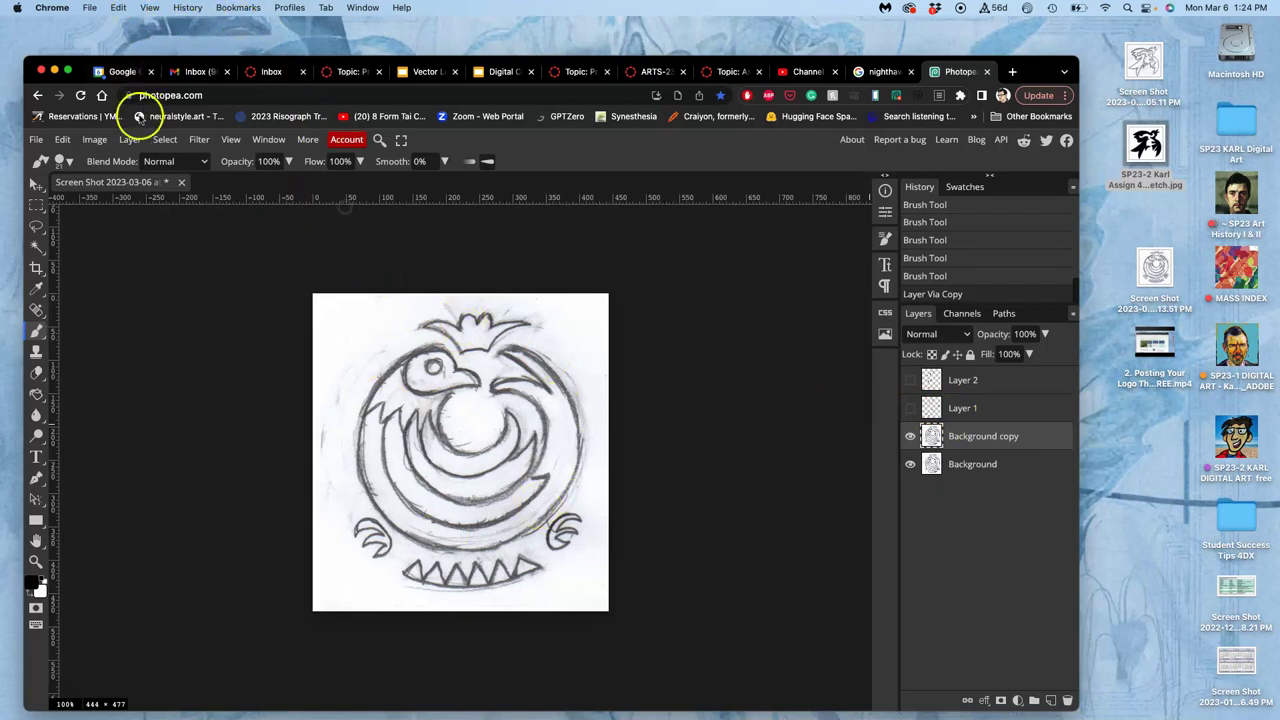
- Apply Levels to the Background copy with input black 95, midtone 0.79 and white 222
{"action": "left_click", "coordinate": [95, 139]}
{"action": "mouse_move", "coordinate": [113, 190]}
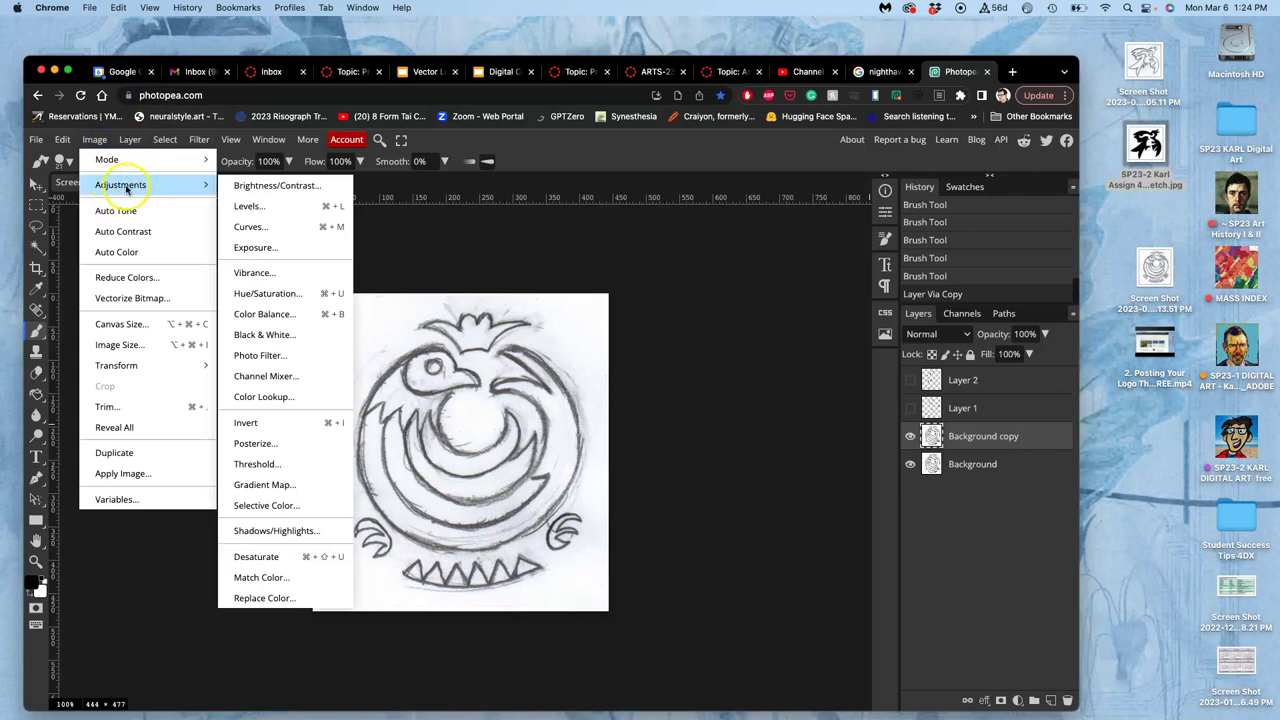
{"action": "left_click", "coordinate": [248, 206]}
{"action": "left_click_drag", "start_coordinate": [152, 353], "coordinate": [199, 358]}
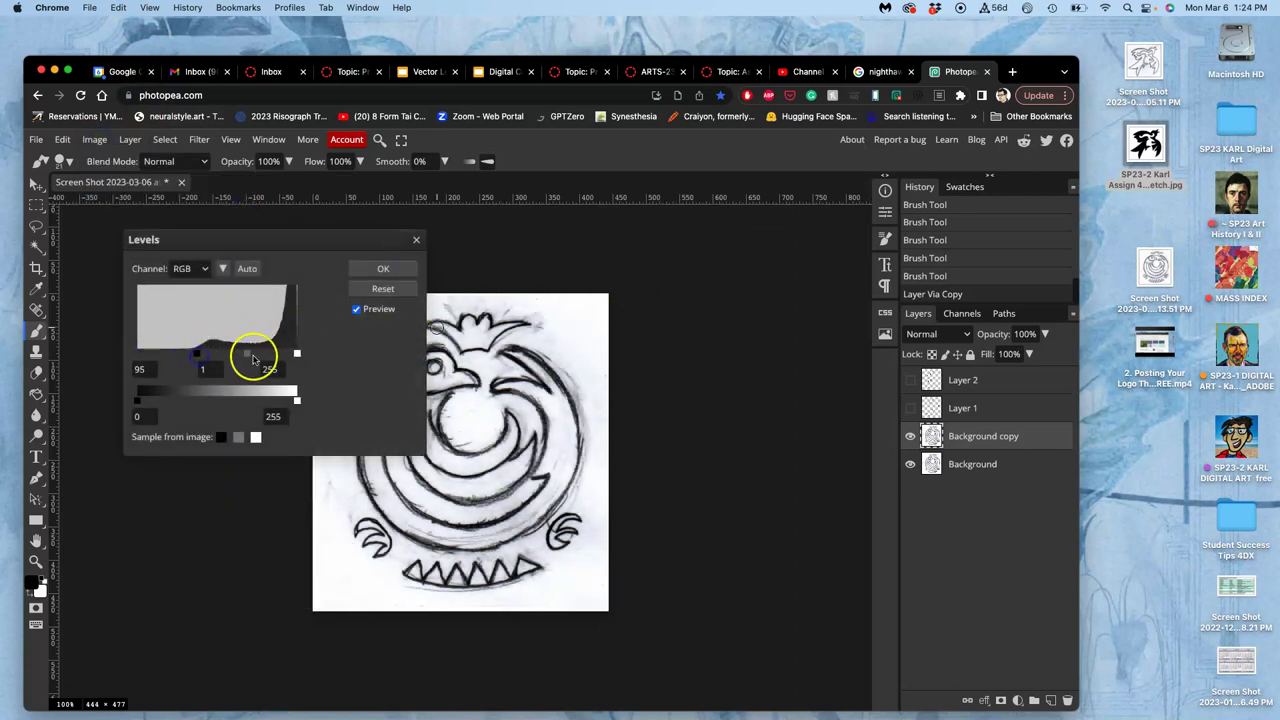
{"action": "left_click_drag", "start_coordinate": [297, 353], "coordinate": [241, 358]}
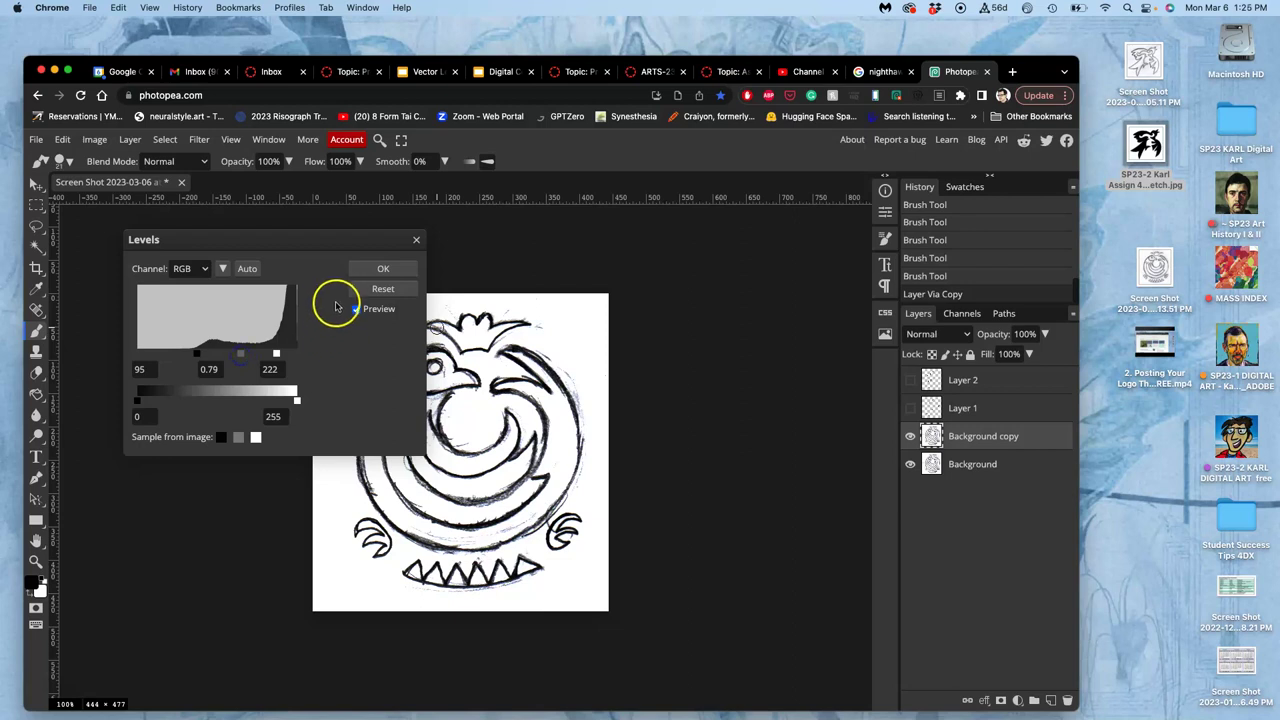
{"action": "left_click", "coordinate": [383, 268]}
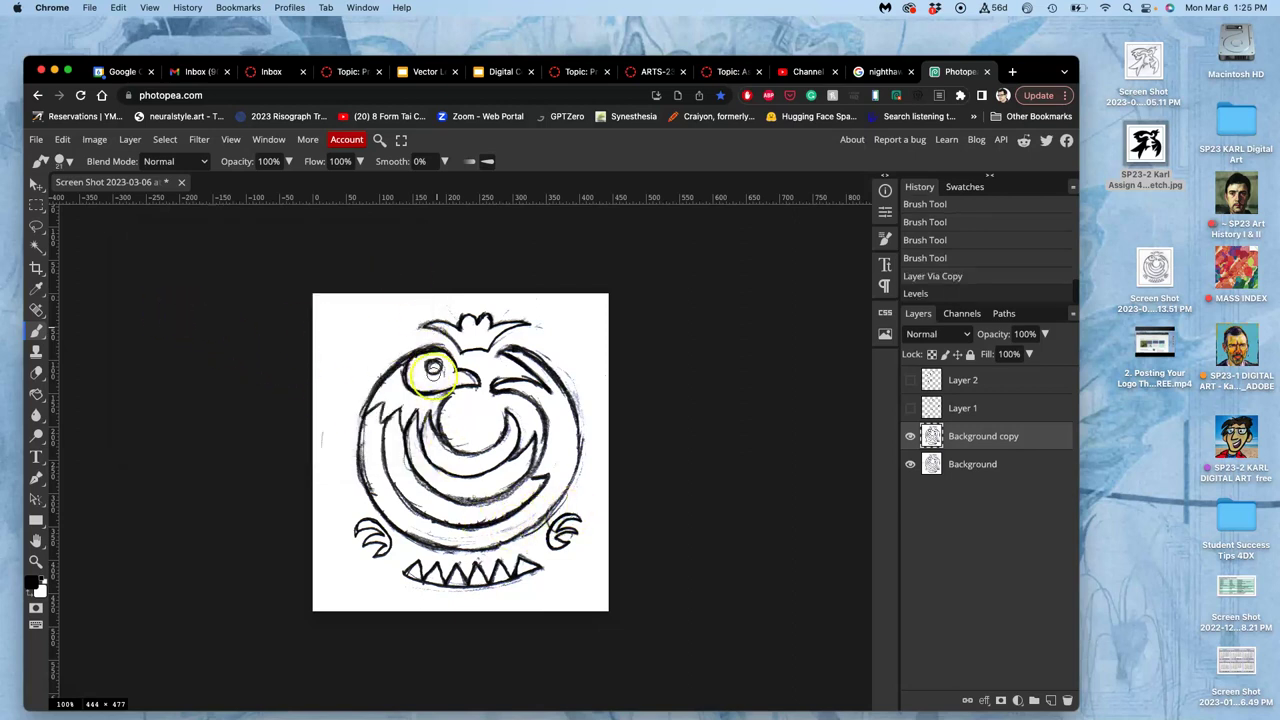
- Dab black below the bird's face on the Background copy and show only Layer 2's marks as the fill guide
{"action": "left_click", "coordinate": [432, 405]}
{"action": "left_click", "coordinate": [910, 408]}
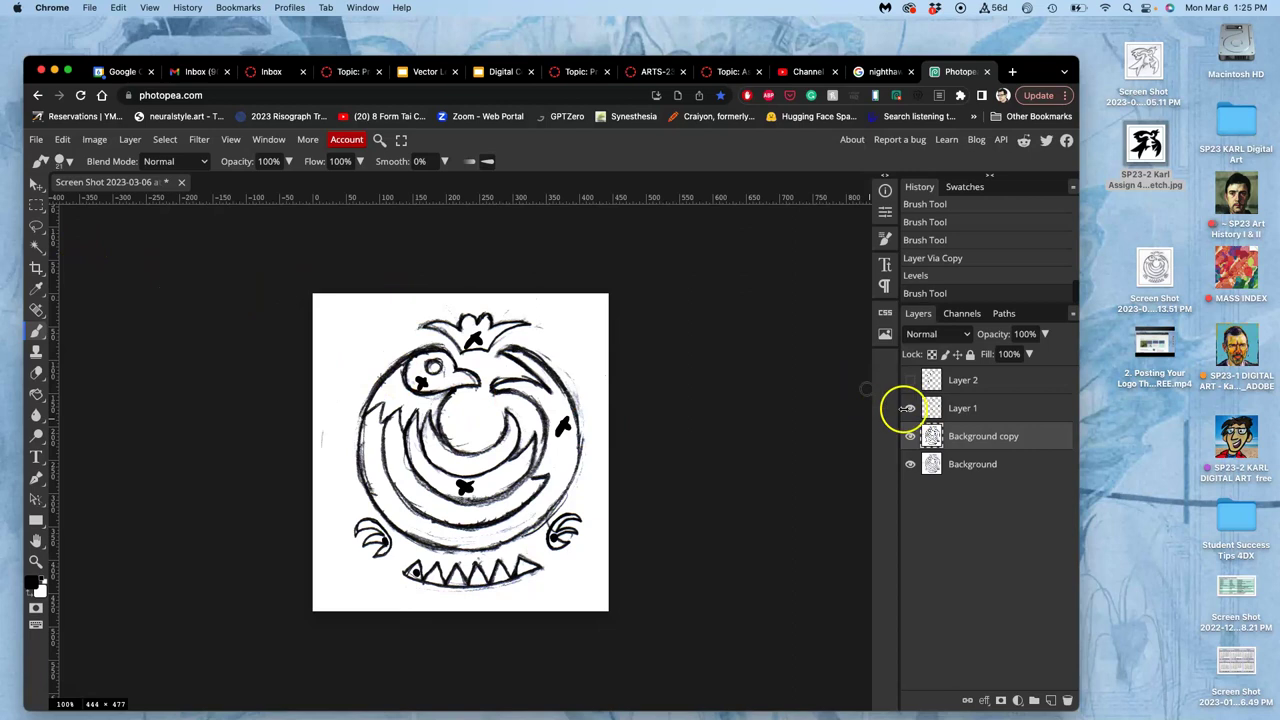
{"action": "left_click", "coordinate": [908, 408]}
{"action": "left_click", "coordinate": [910, 380]}
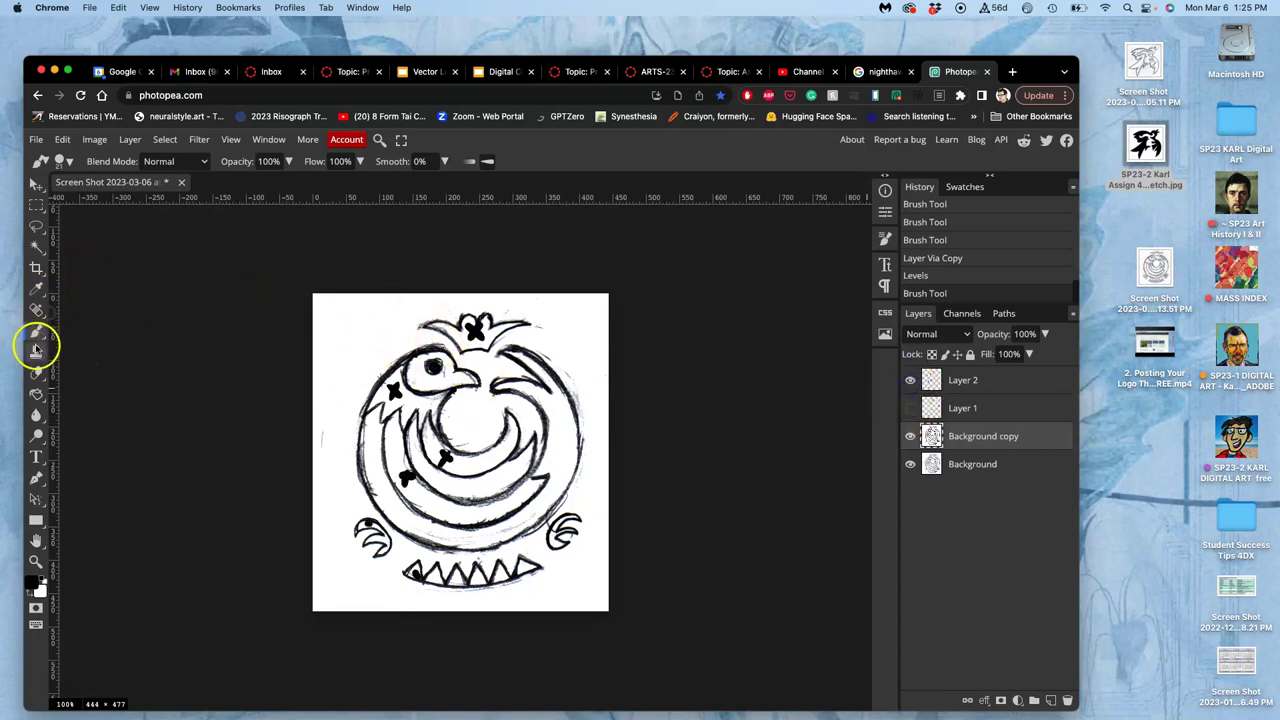
- Fill the marked feather bands and the bird's neck black with the Paint Bucket tool on the Background copy
{"action": "left_click", "coordinate": [36, 394]}
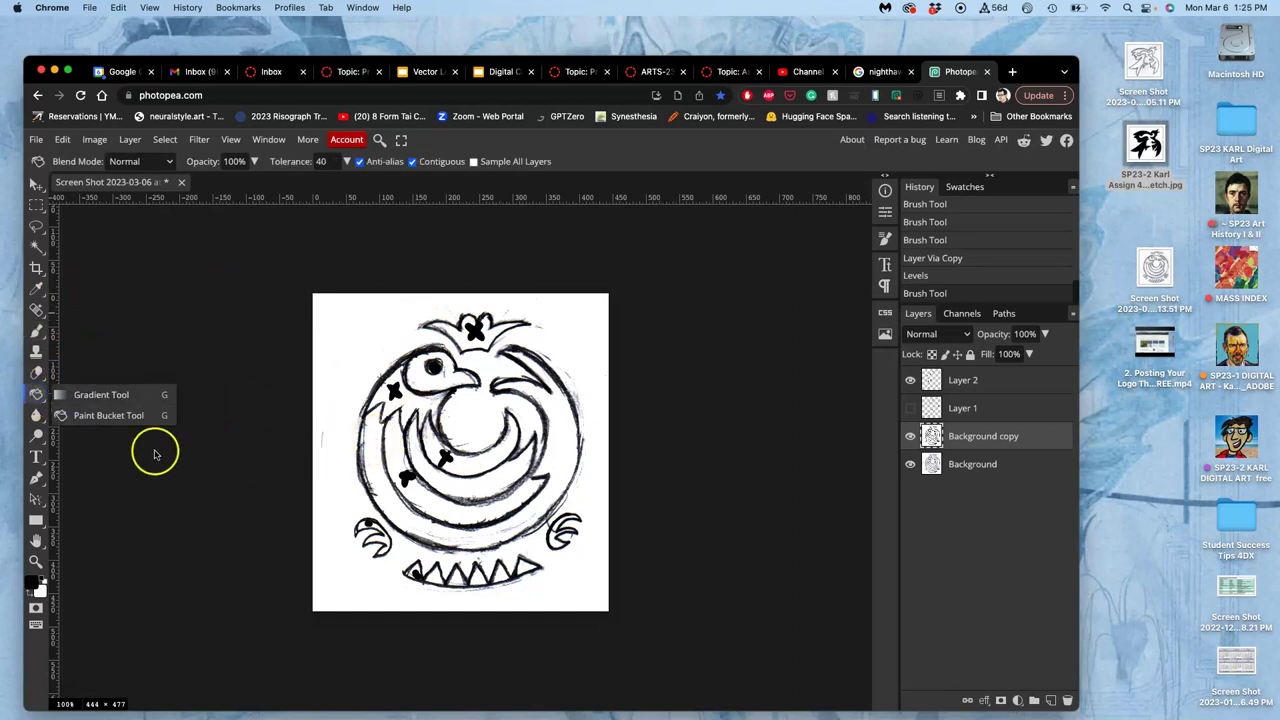
{"action": "left_click", "coordinate": [123, 415]}
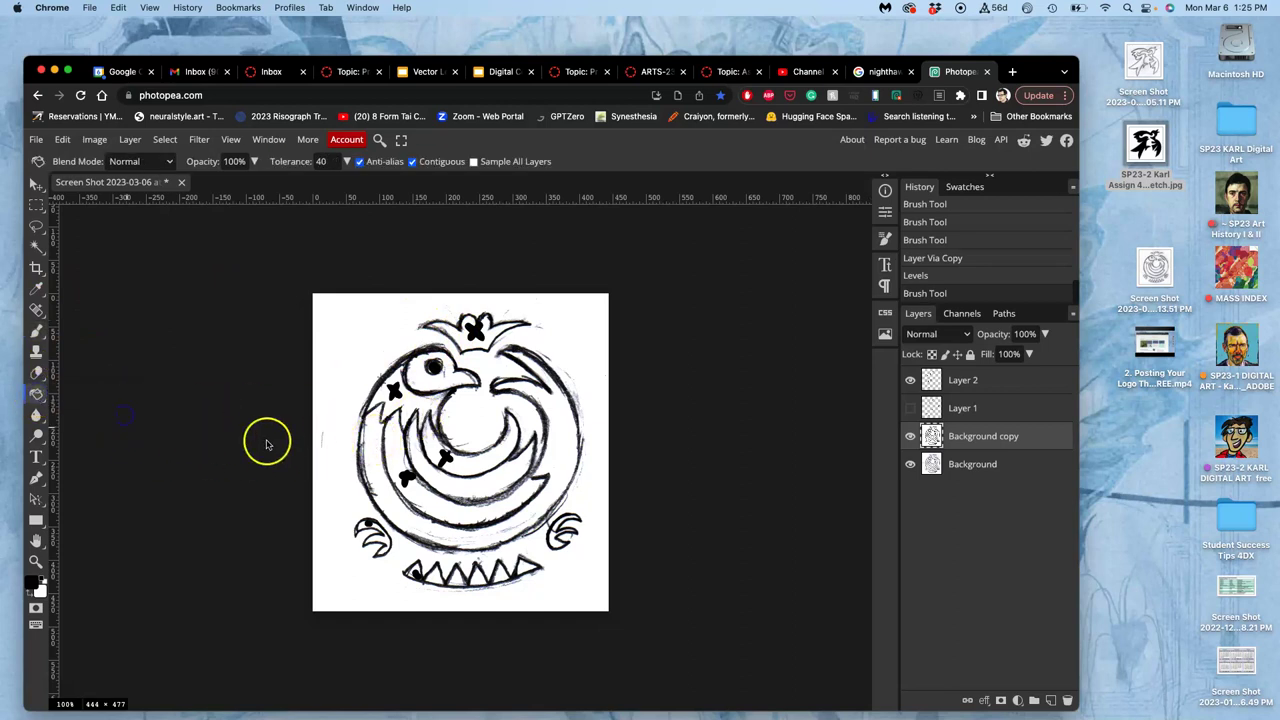
{"action": "left_click", "coordinate": [398, 458]}
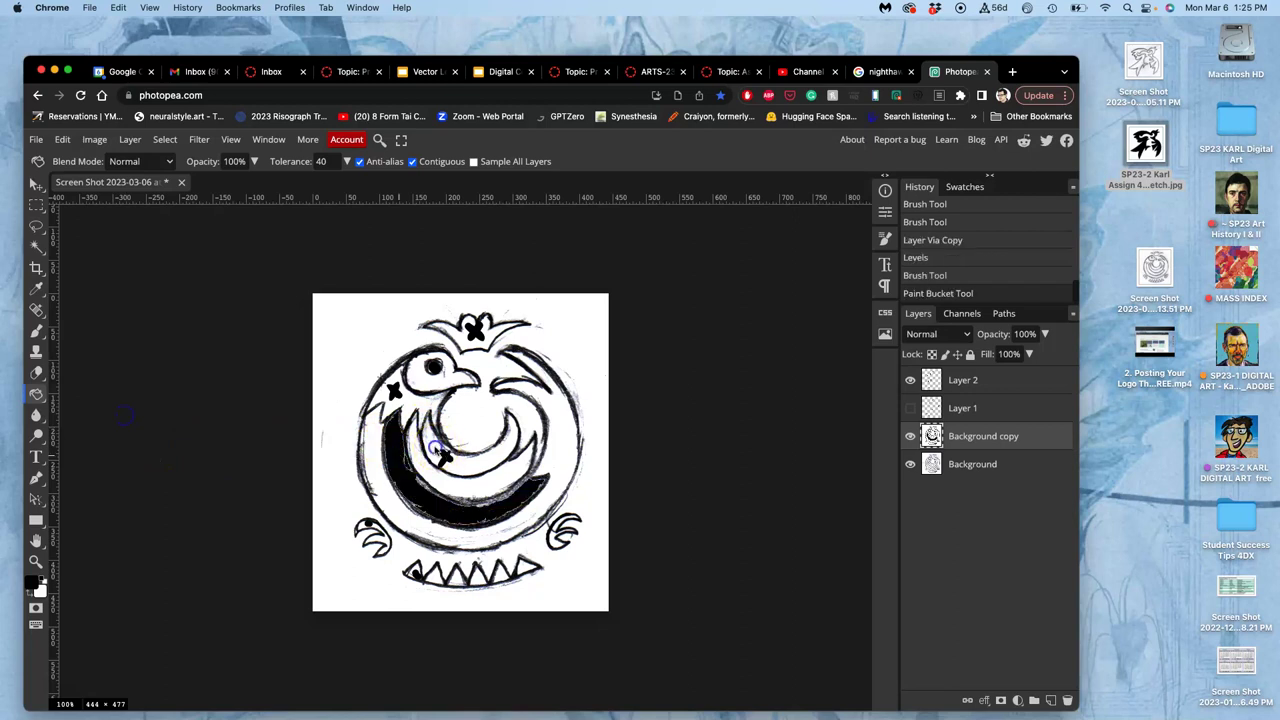
{"action": "left_click", "coordinate": [440, 452]}
{"action": "left_click", "coordinate": [410, 408]}
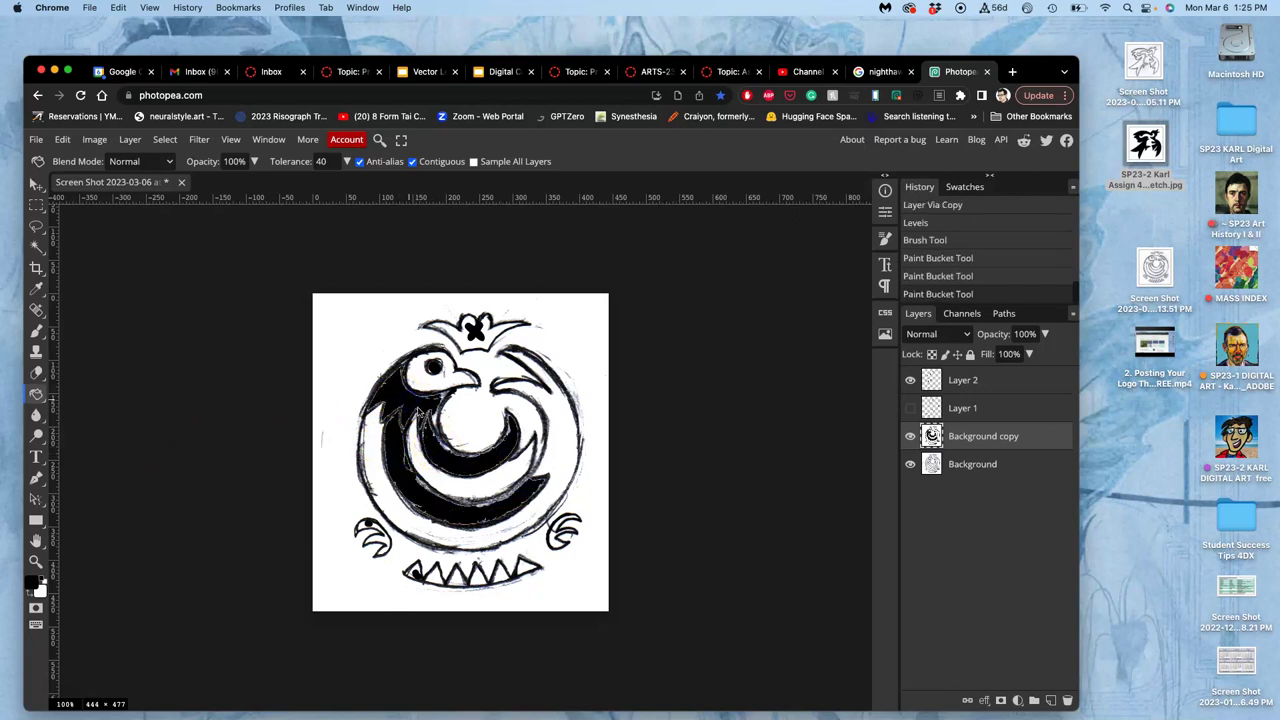
{"action": "left_click", "coordinate": [440, 414]}
{"action": "left_click", "coordinate": [434, 422]}
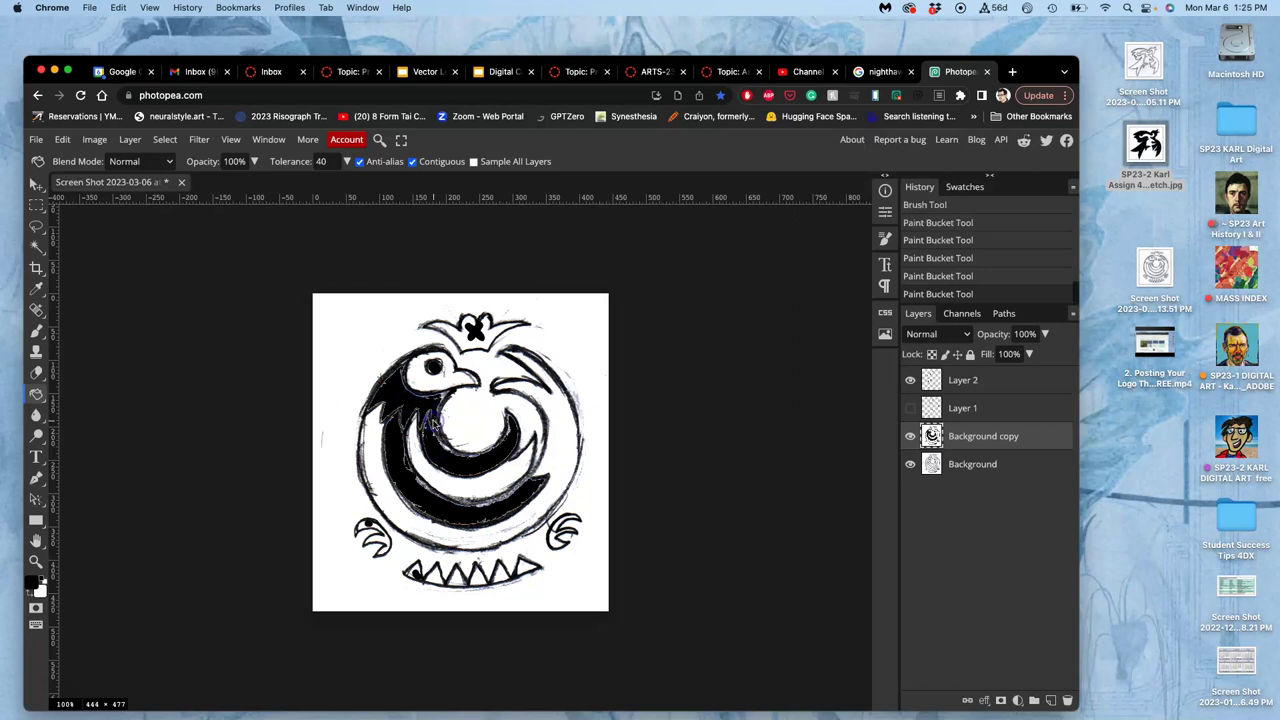
- Fill the crest, both sets of claws and the row of triangular teeth with black
{"action": "left_click", "coordinate": [466, 325]}
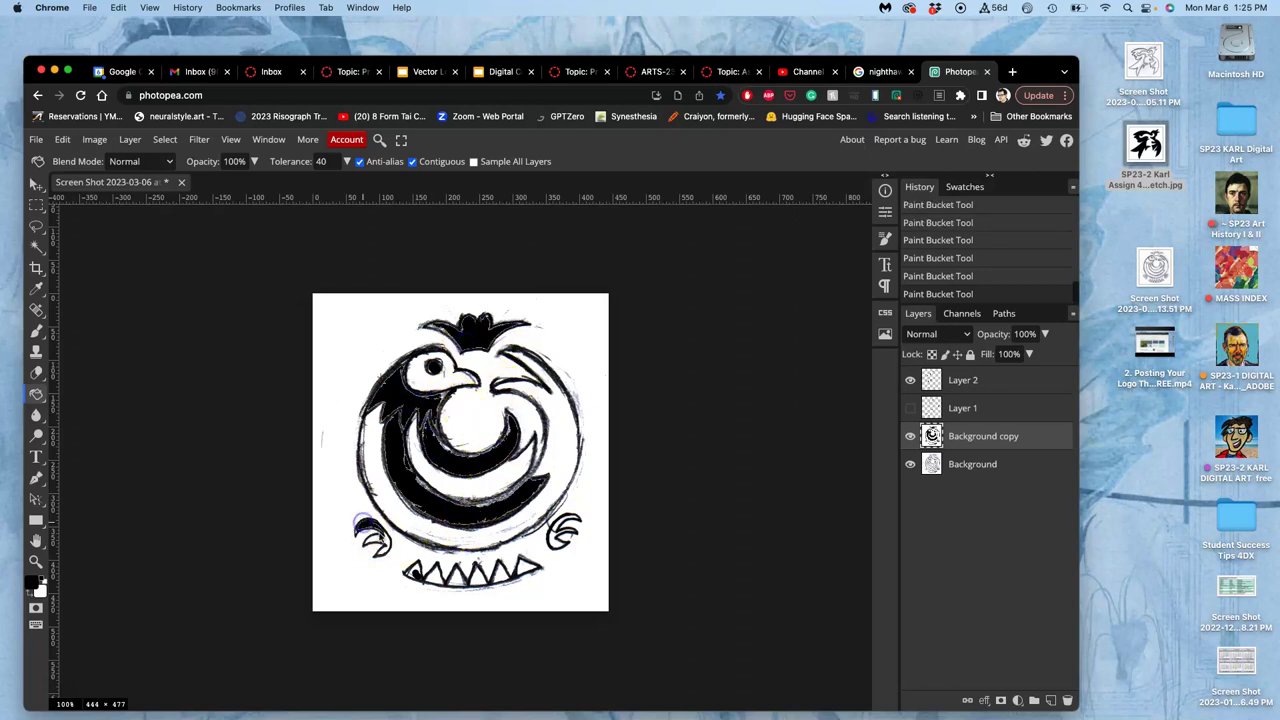
{"action": "left_click", "coordinate": [560, 535]}
{"action": "left_click", "coordinate": [570, 522]}
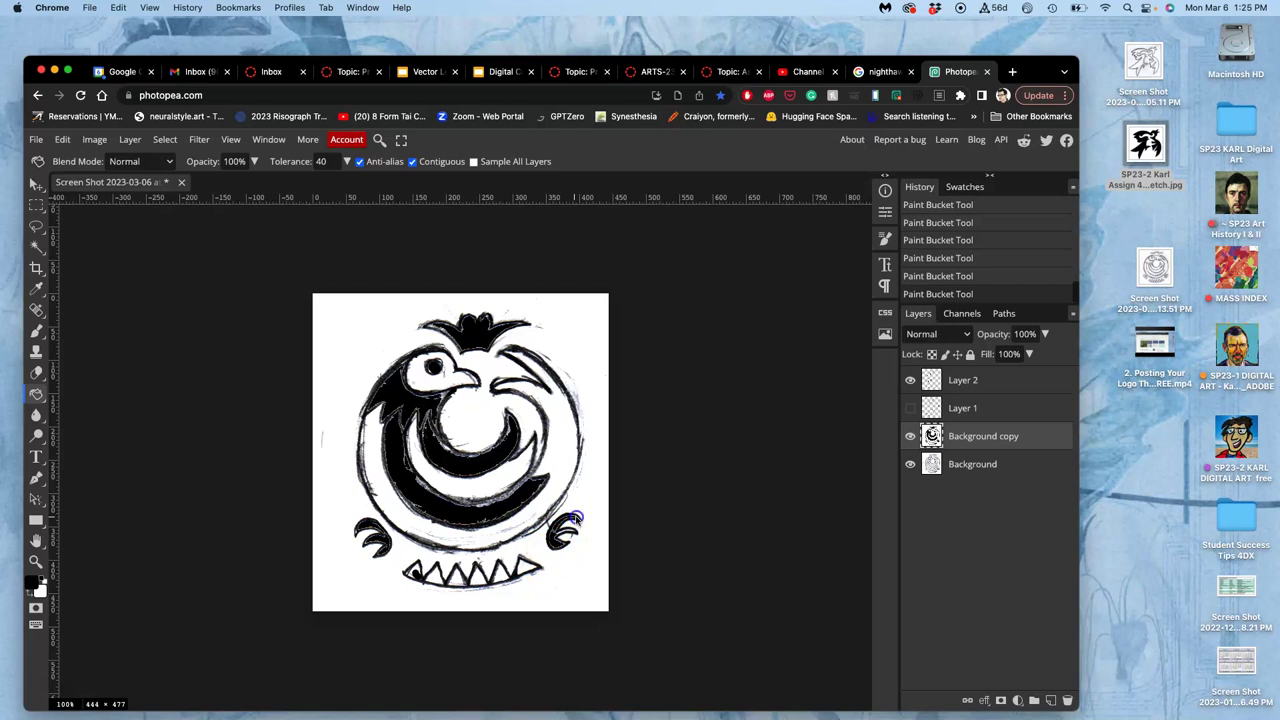
{"action": "left_click", "coordinate": [514, 585]}
{"action": "left_click", "coordinate": [485, 590]}
{"action": "left_click", "coordinate": [455, 583]}
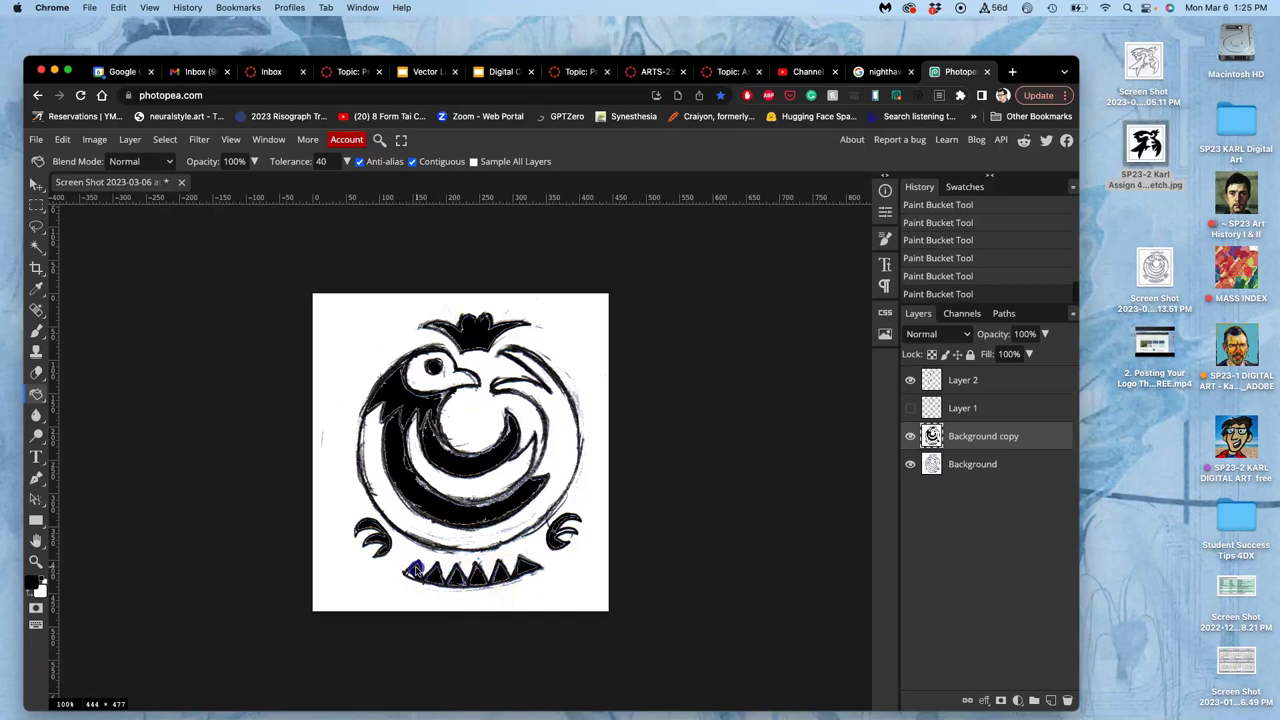
{"action": "left_click", "coordinate": [410, 585]}
- Show Layer 1, hide the filled Background copy, and make a second duplicate of the original Background layer
{"action": "left_click", "coordinate": [911, 408]}
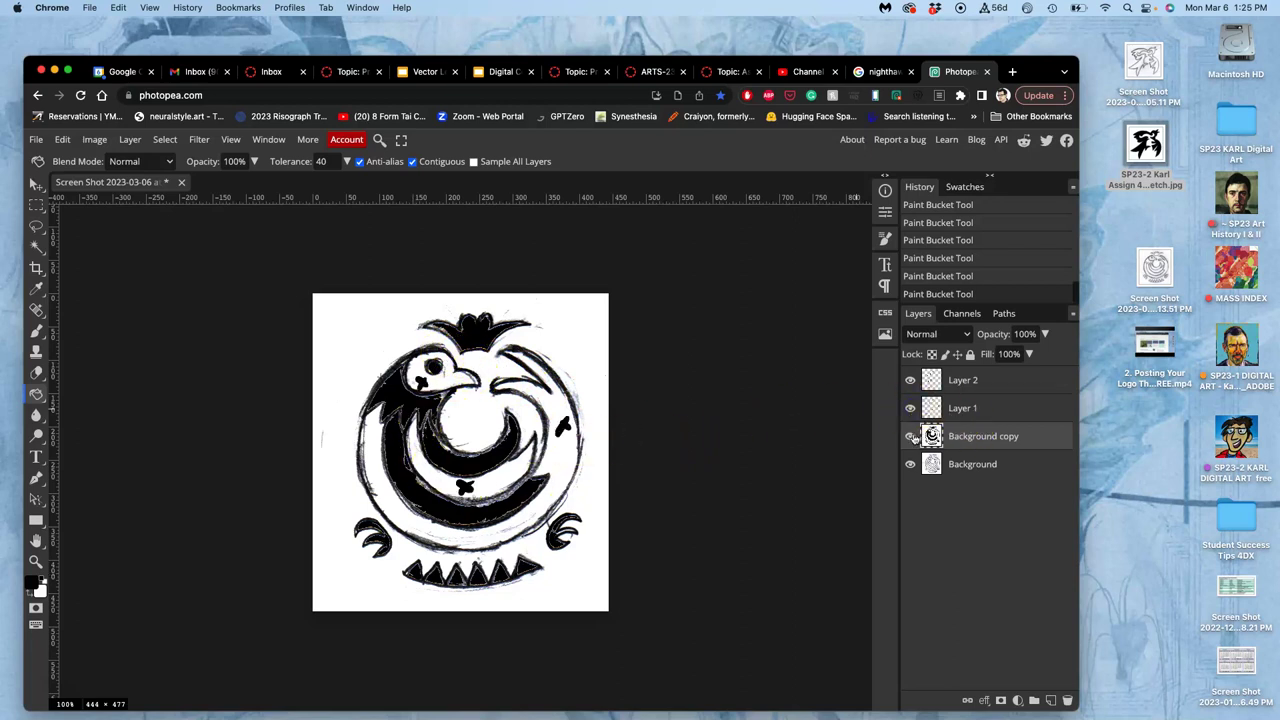
{"action": "left_click", "coordinate": [910, 436]}
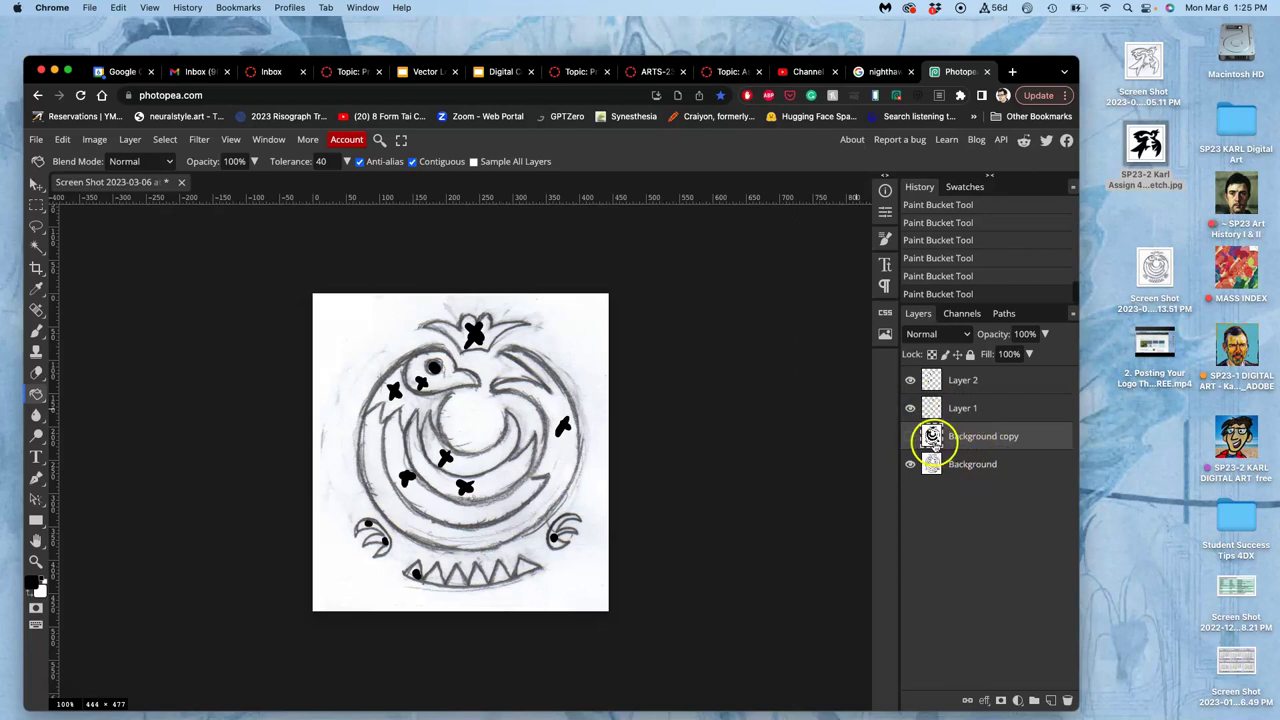
{"action": "left_click", "coordinate": [981, 465]}
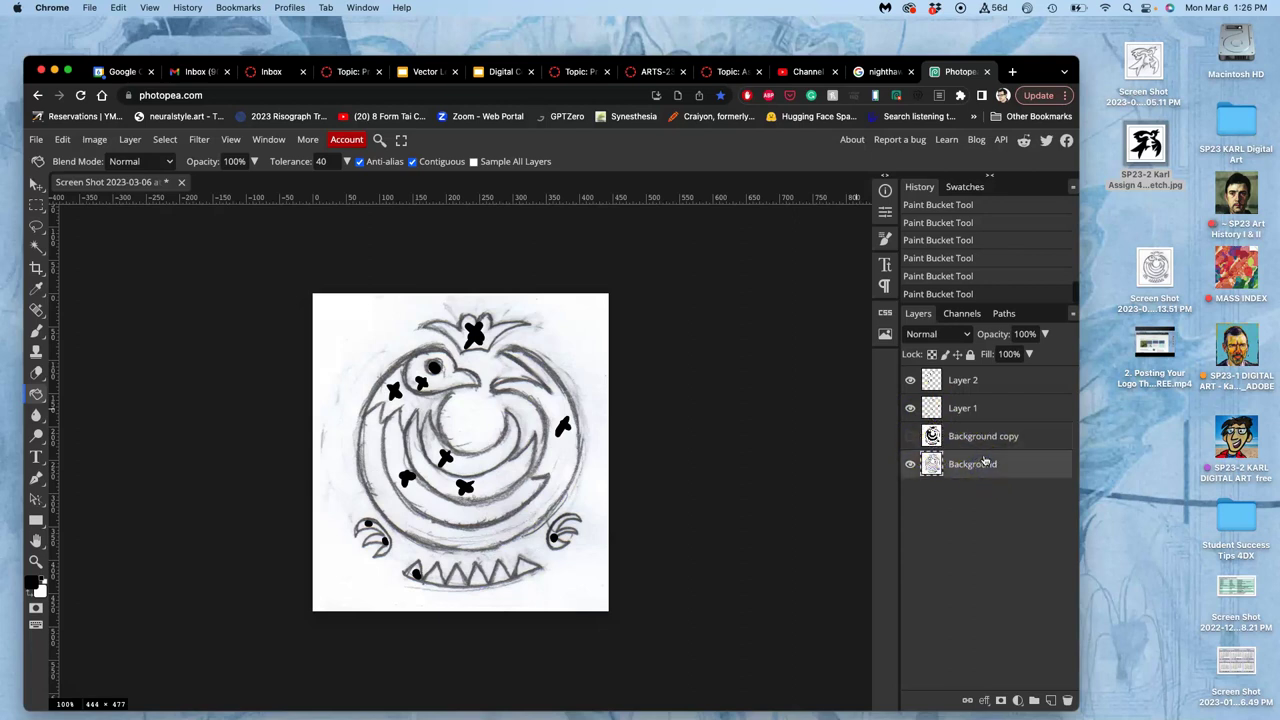
{"action": "key", "text": "super+j"}
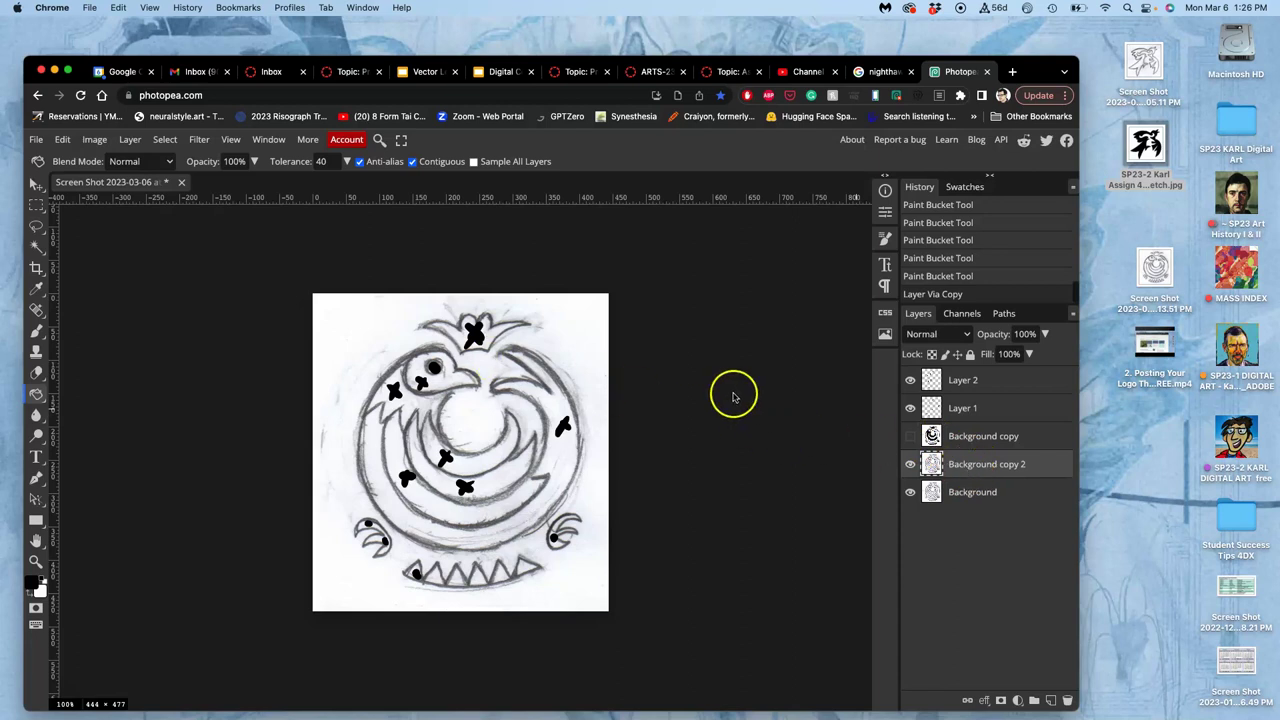
- Apply Levels to Background copy 2, raising the black point and slightly lowering the white point to clean up the sketch
{"action": "left_click", "coordinate": [95, 139]}
{"action": "mouse_move", "coordinate": [142, 184]}
{"action": "left_click", "coordinate": [245, 206]}
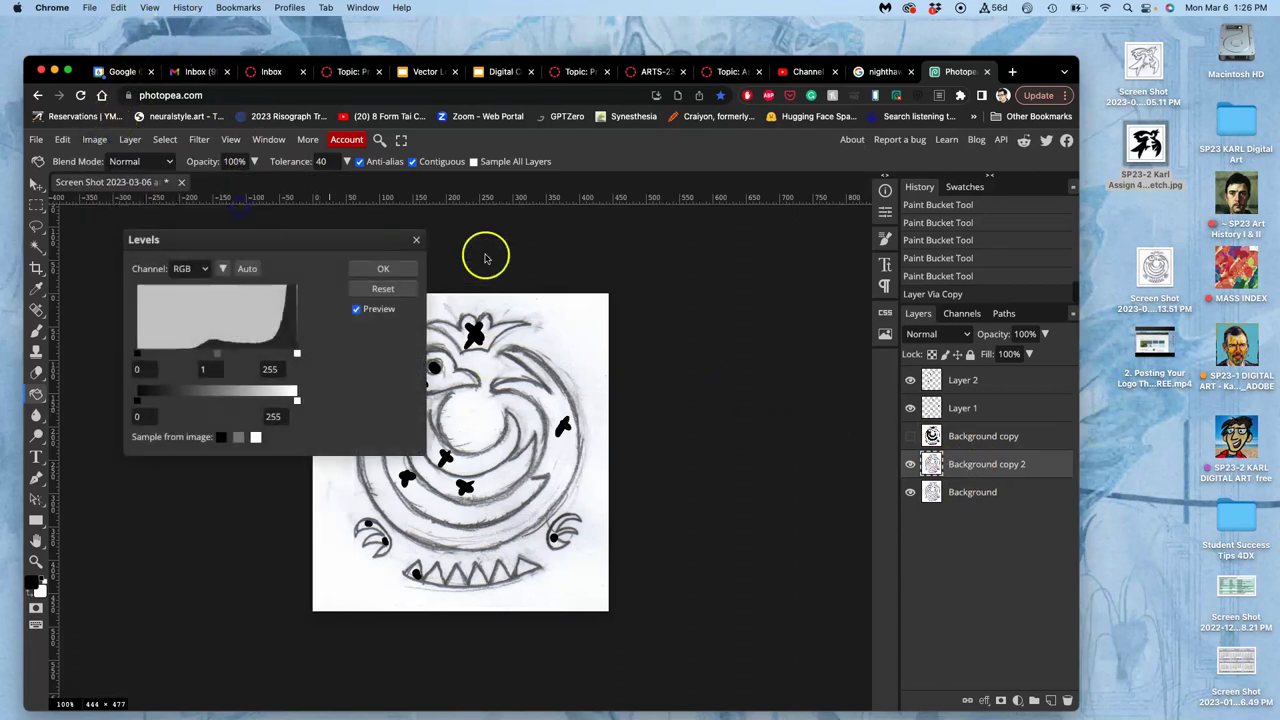
{"action": "left_click_drag", "start_coordinate": [145, 360], "coordinate": [216, 352]}
{"action": "left_click_drag", "start_coordinate": [297, 353], "coordinate": [280, 355]}
{"action": "left_click", "coordinate": [366, 269]}
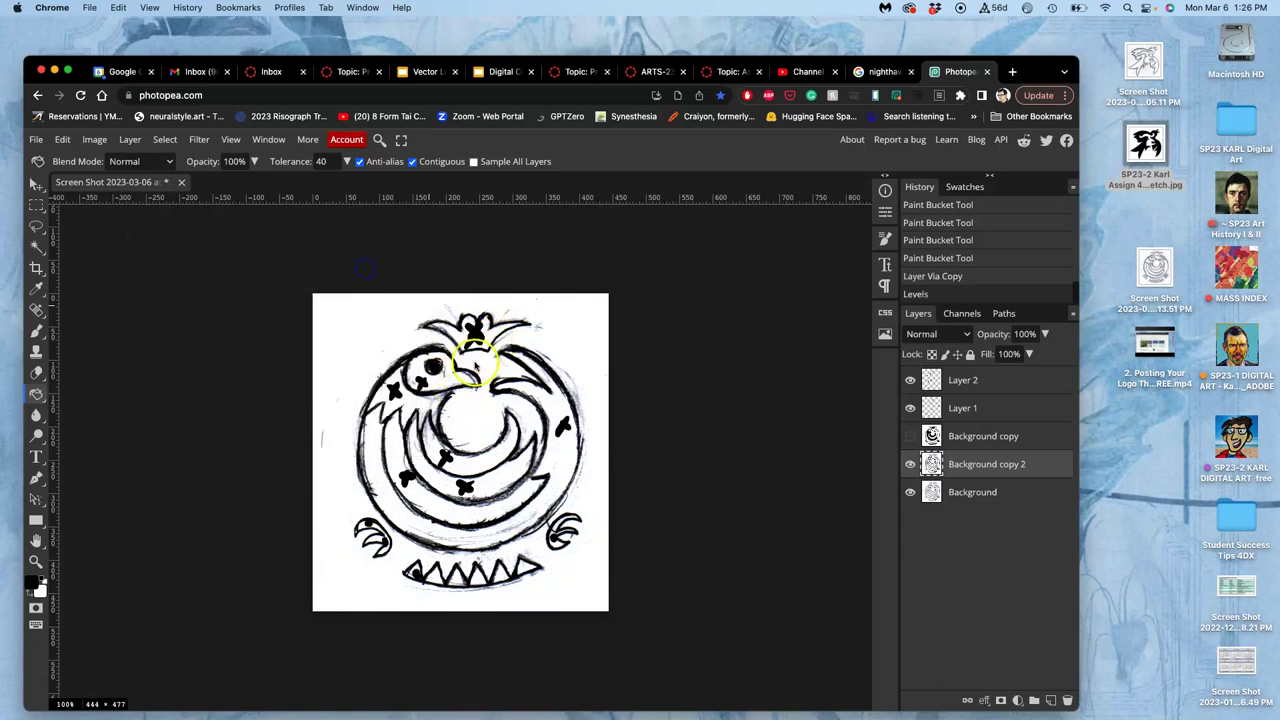
- Check the marked and filled layers on and off, hide Layer 2, and keep Layer 1's marks showing over Background copy 2
{"action": "left_click", "coordinate": [910, 434]}
{"action": "left_click", "coordinate": [910, 434]}
{"action": "left_click", "coordinate": [910, 381]}
{"action": "left_click", "coordinate": [911, 384]}
{"action": "left_click", "coordinate": [911, 384]}
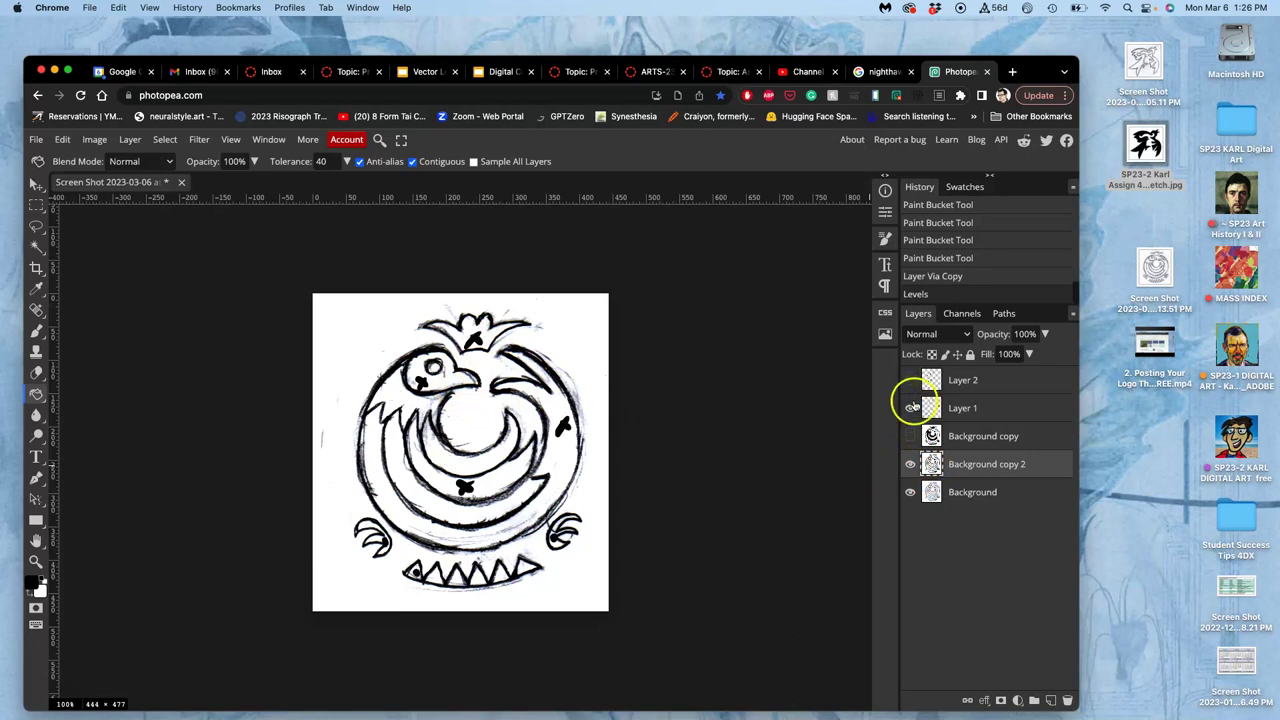
{"action": "left_click", "coordinate": [910, 408]}
{"action": "left_click", "coordinate": [910, 408]}
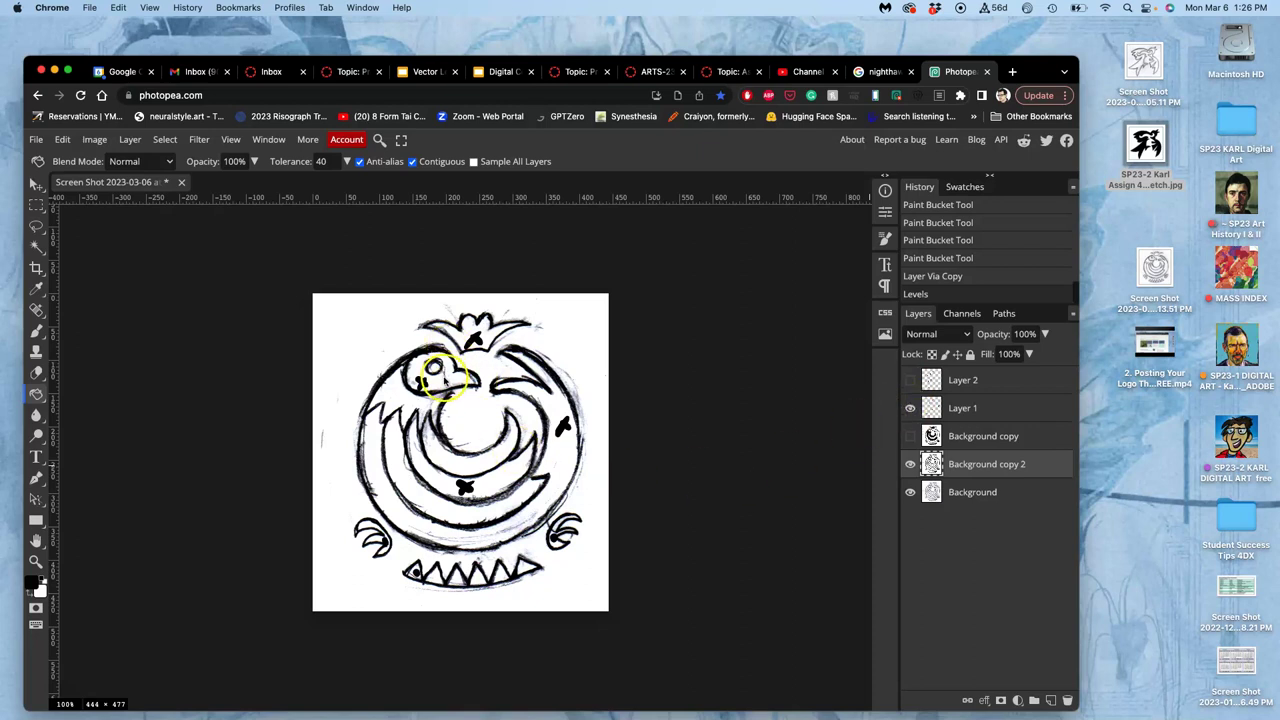
- Fill the bird's head, inner crescent, outer body band and crest black with the Paint Bucket tool on Background copy 2
{"action": "left_click", "coordinate": [444, 381]}
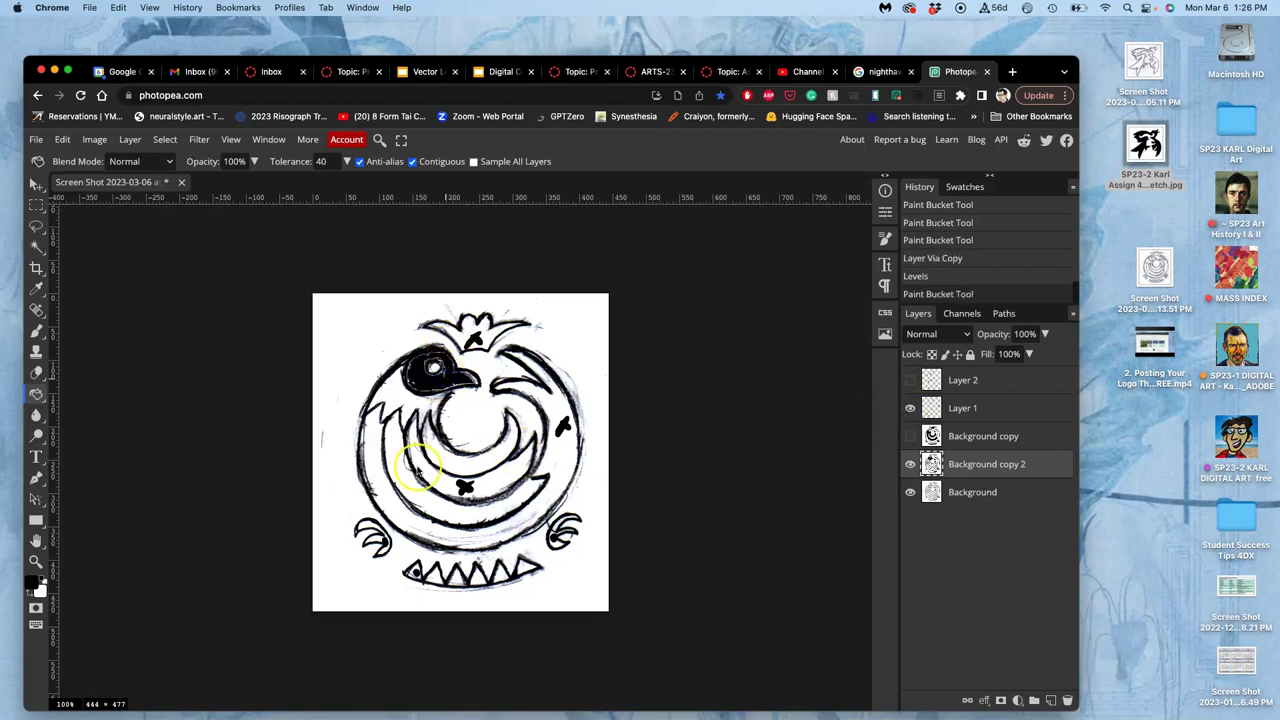
{"action": "left_click", "coordinate": [422, 465]}
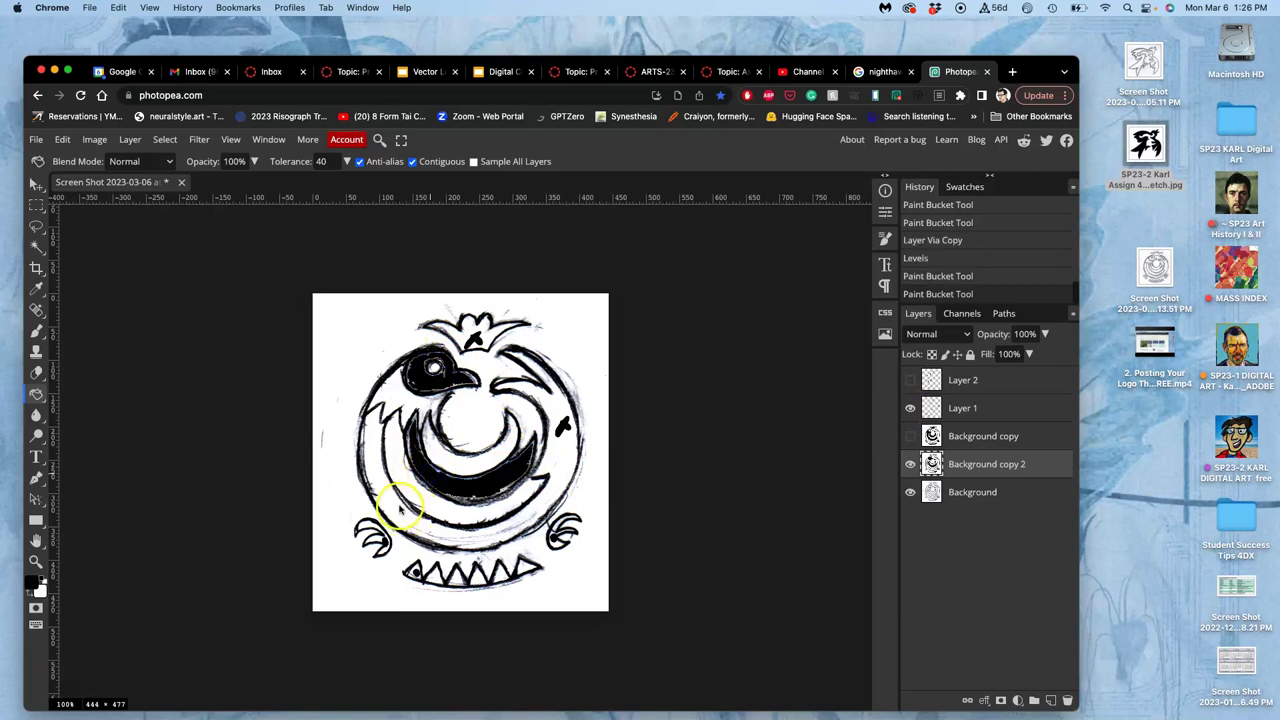
{"action": "left_click", "coordinate": [395, 512]}
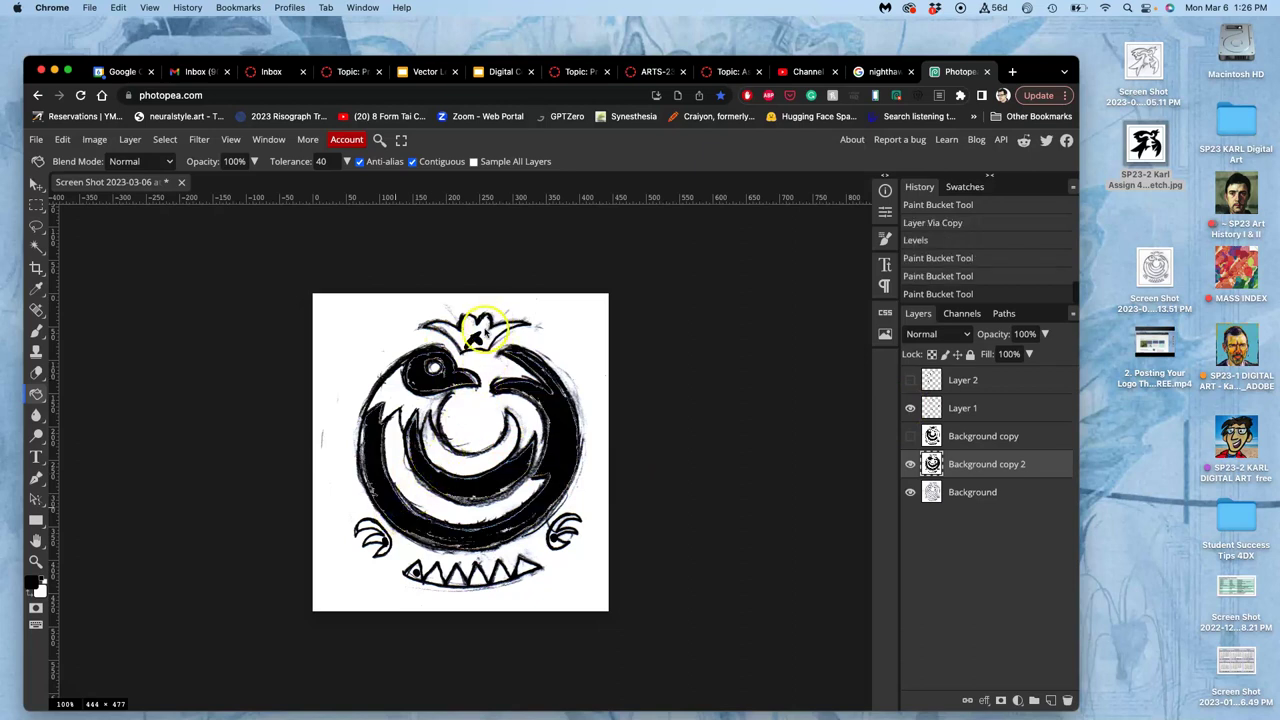
{"action": "left_click", "coordinate": [478, 337]}
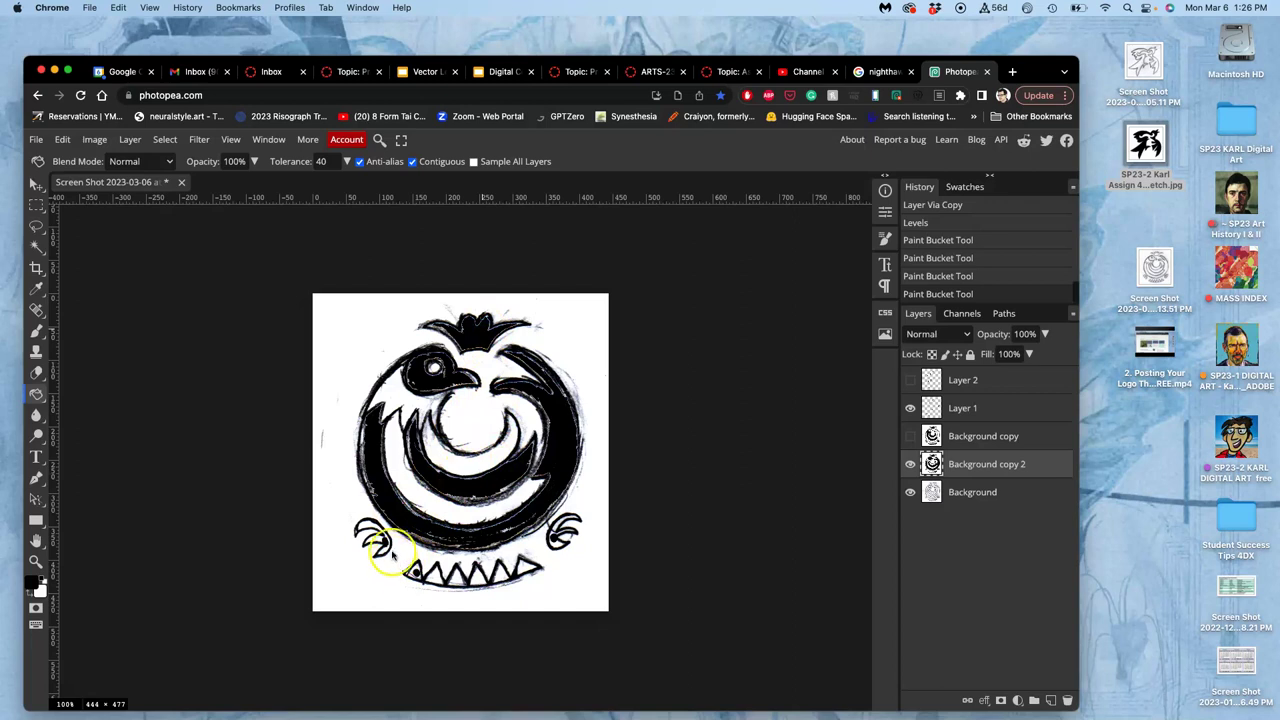
- Fill both sets of claws and the row of triangular teeth black on Background copy 2
{"action": "left_click", "coordinate": [366, 527]}
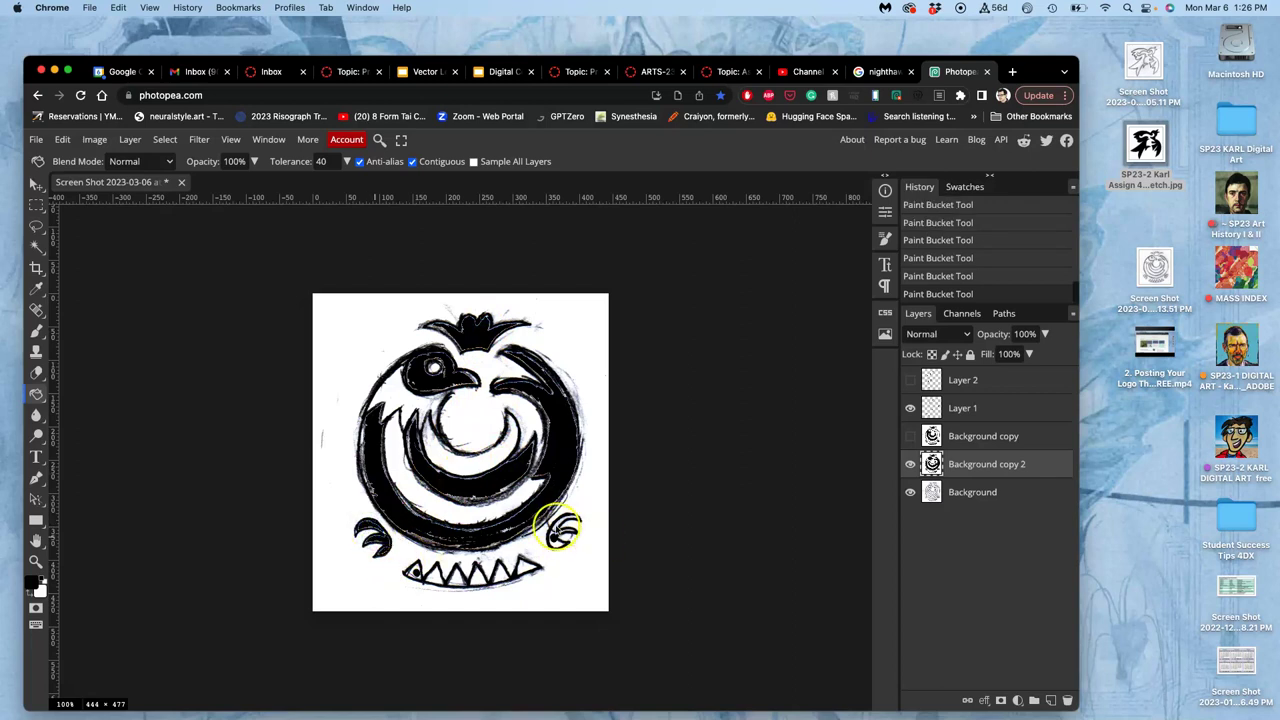
{"action": "left_click", "coordinate": [480, 578]}
{"action": "left_click", "coordinate": [505, 576]}
{"action": "left_click", "coordinate": [520, 572]}
{"action": "left_click", "coordinate": [455, 578]}
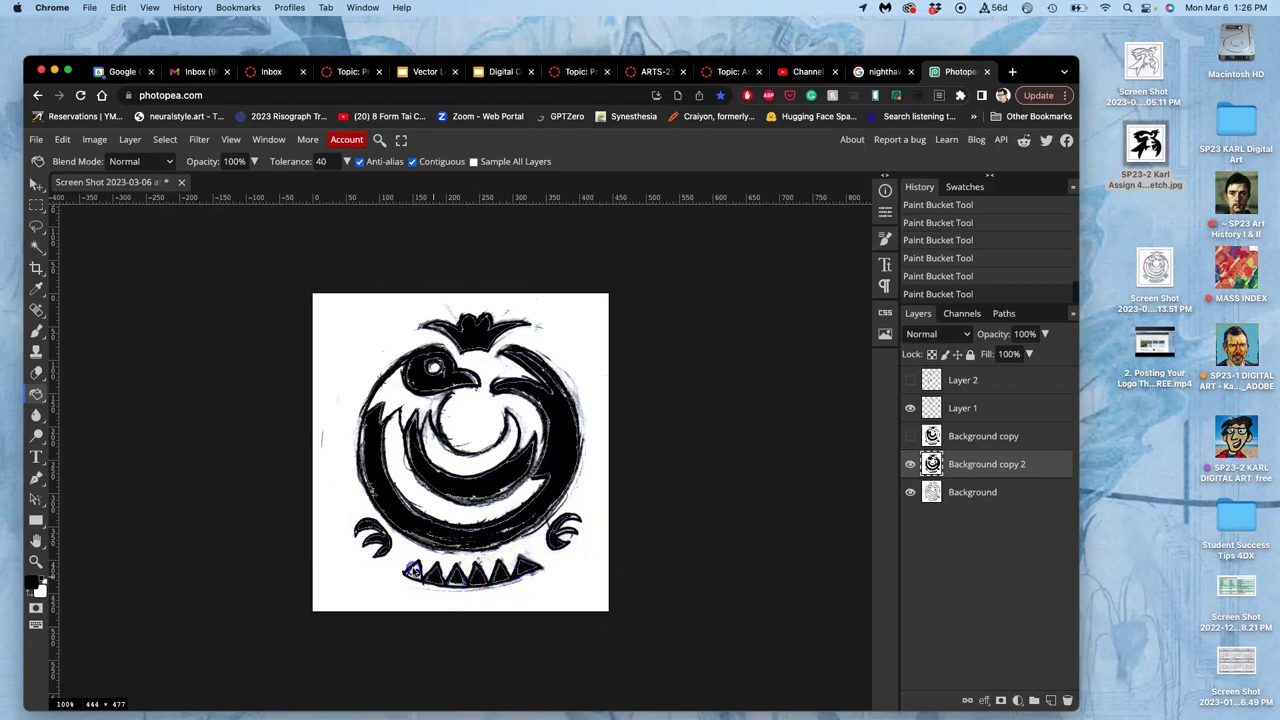
{"action": "left_click", "coordinate": [410, 575]}
- Paint over the sketchy feather tips below the bird's neck in black with the Brush tool on Background copy 2
{"action": "left_click", "coordinate": [38, 338]}
{"action": "left_click_drag", "start_coordinate": [362, 418], "coordinate": [383, 425]}
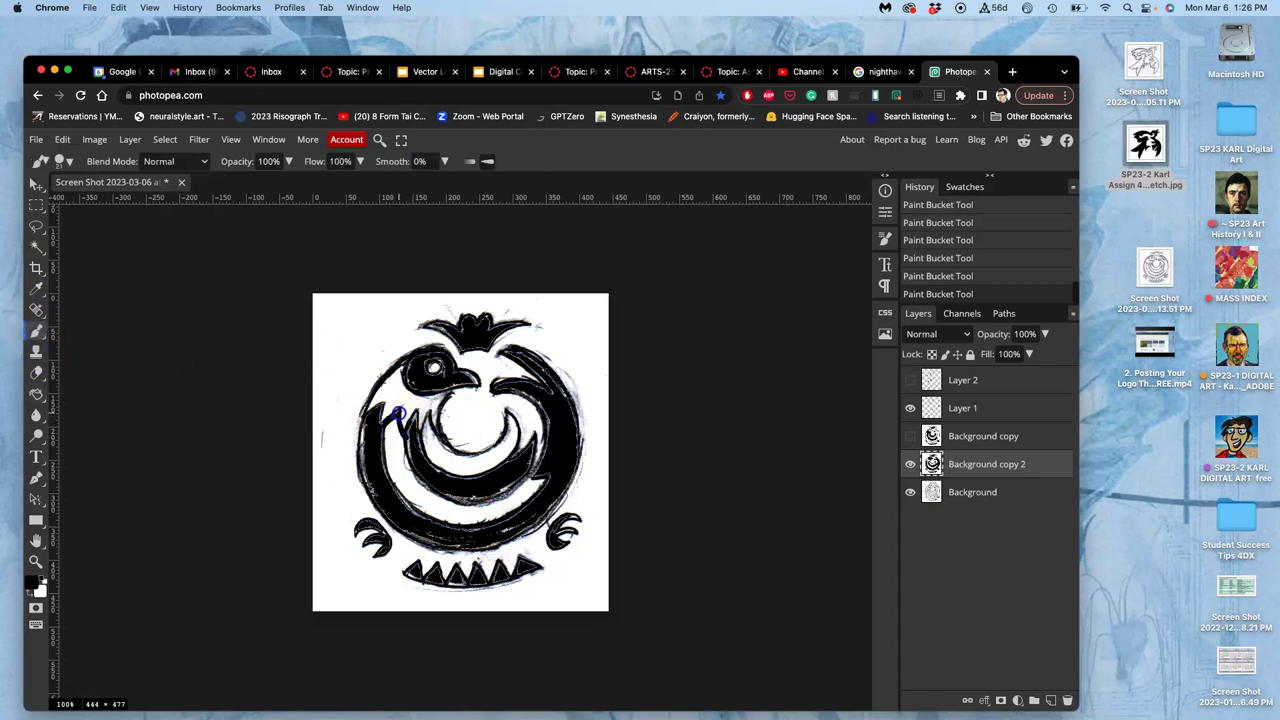
{"action": "mouse_move", "coordinate": [378, 428]}
{"action": "left_mouse_down"}
{"action": "mouse_move", "coordinate": [443, 414]}
{"action": "mouse_move", "coordinate": [425, 436]}
{"action": "left_mouse_up"}
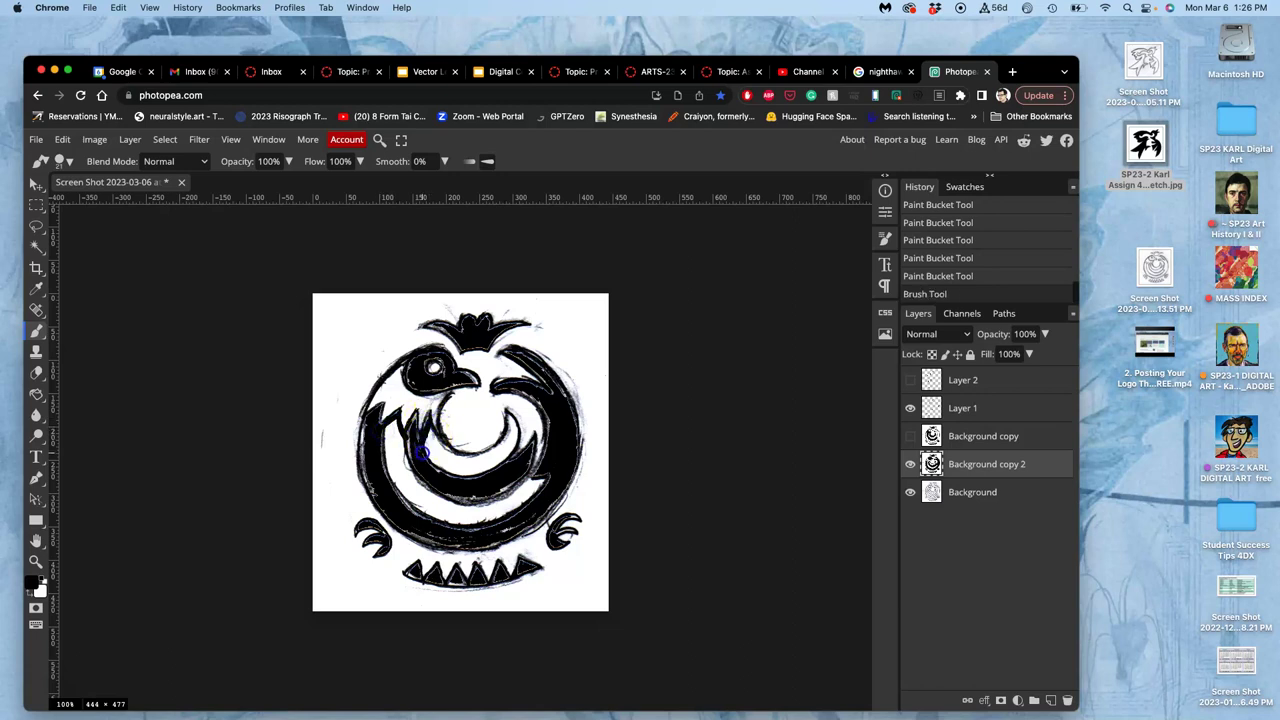
{"action": "mouse_move", "coordinate": [427, 430]}
{"action": "left_mouse_down"}
{"action": "mouse_move", "coordinate": [588, 397]}
{"action": "mouse_move", "coordinate": [589, 428]}
{"action": "mouse_move", "coordinate": [558, 457]}
{"action": "mouse_move", "coordinate": [515, 471]}
{"action": "mouse_move", "coordinate": [604, 408]}
{"action": "mouse_move", "coordinate": [685, 270]}
{"action": "left_mouse_up"}
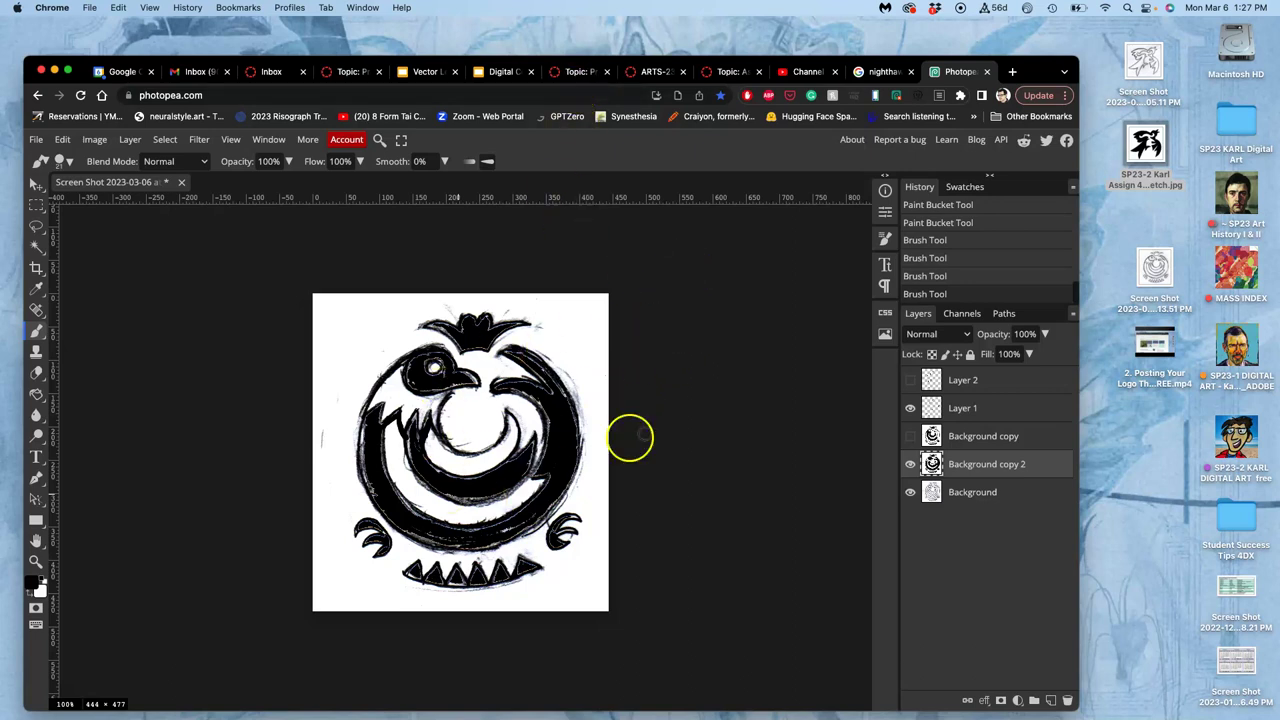
- Hide Layer 1 and compare the two filled versions by switching Background copy's visibility, leaving it shown
{"action": "left_click", "coordinate": [910, 437]}
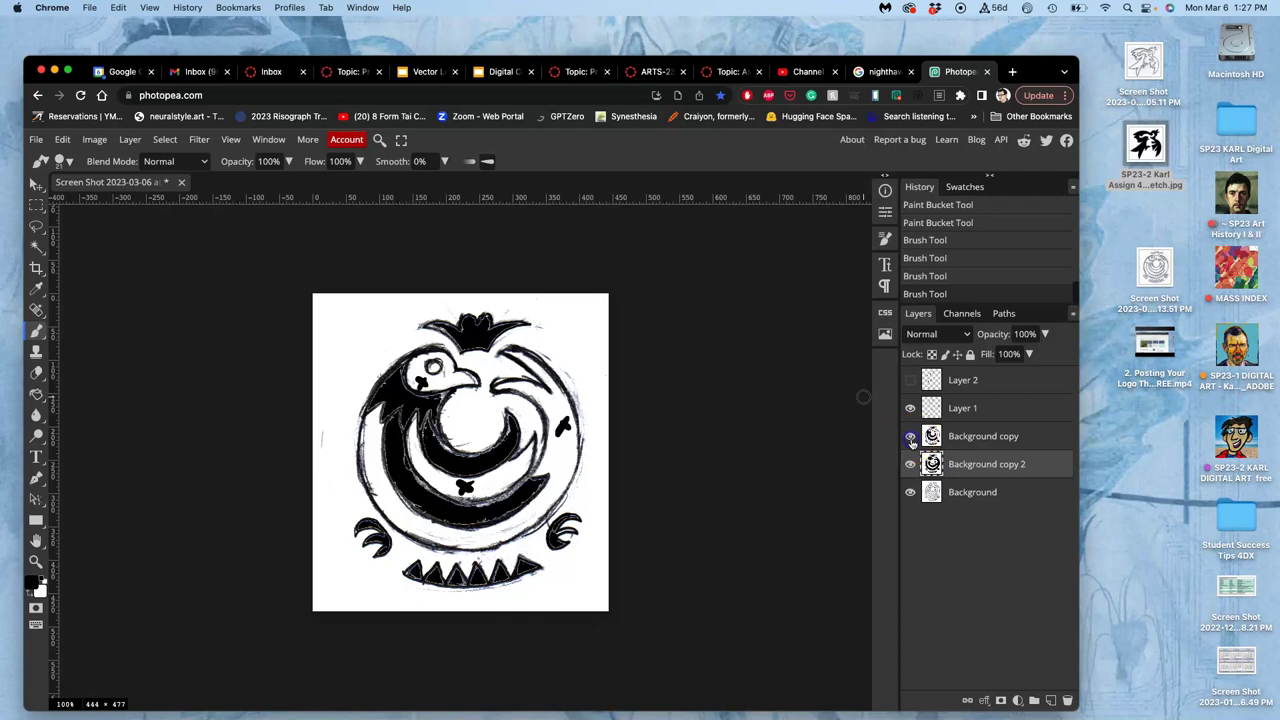
{"action": "left_click", "coordinate": [910, 408]}
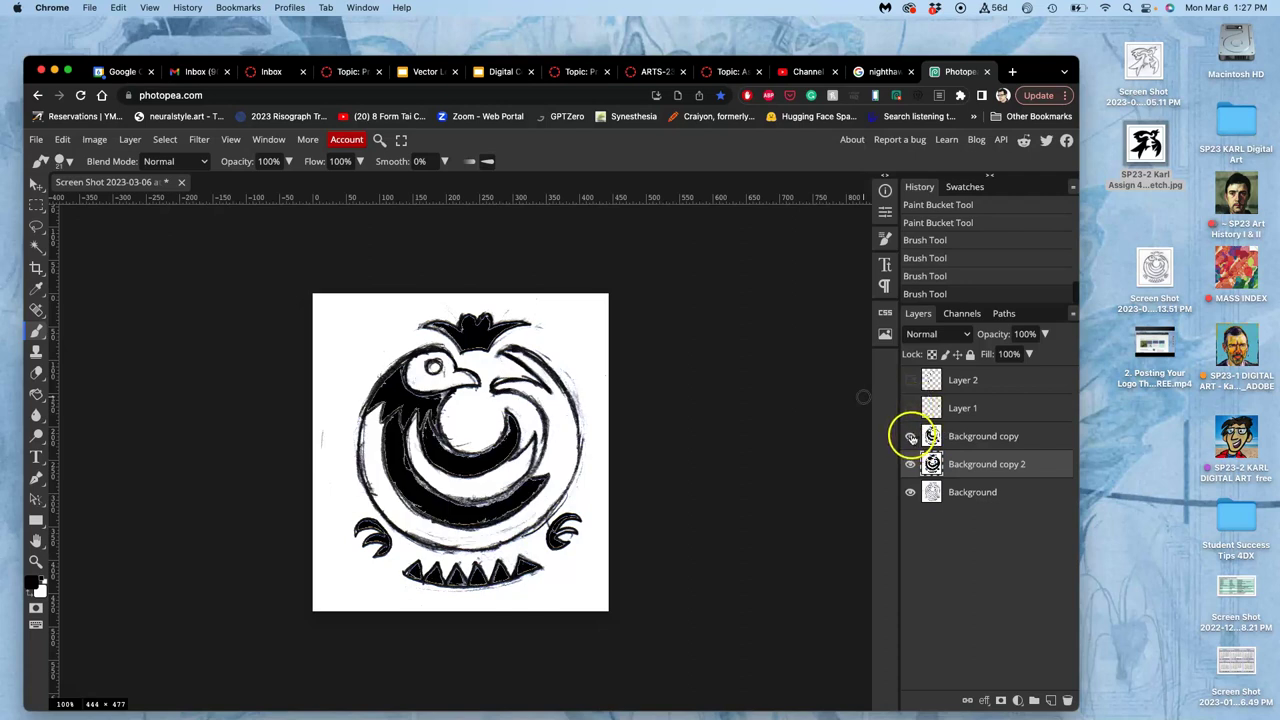
{"action": "left_click", "coordinate": [910, 437]}
{"action": "left_click", "coordinate": [910, 437]}
{"action": "left_click", "coordinate": [910, 437]}
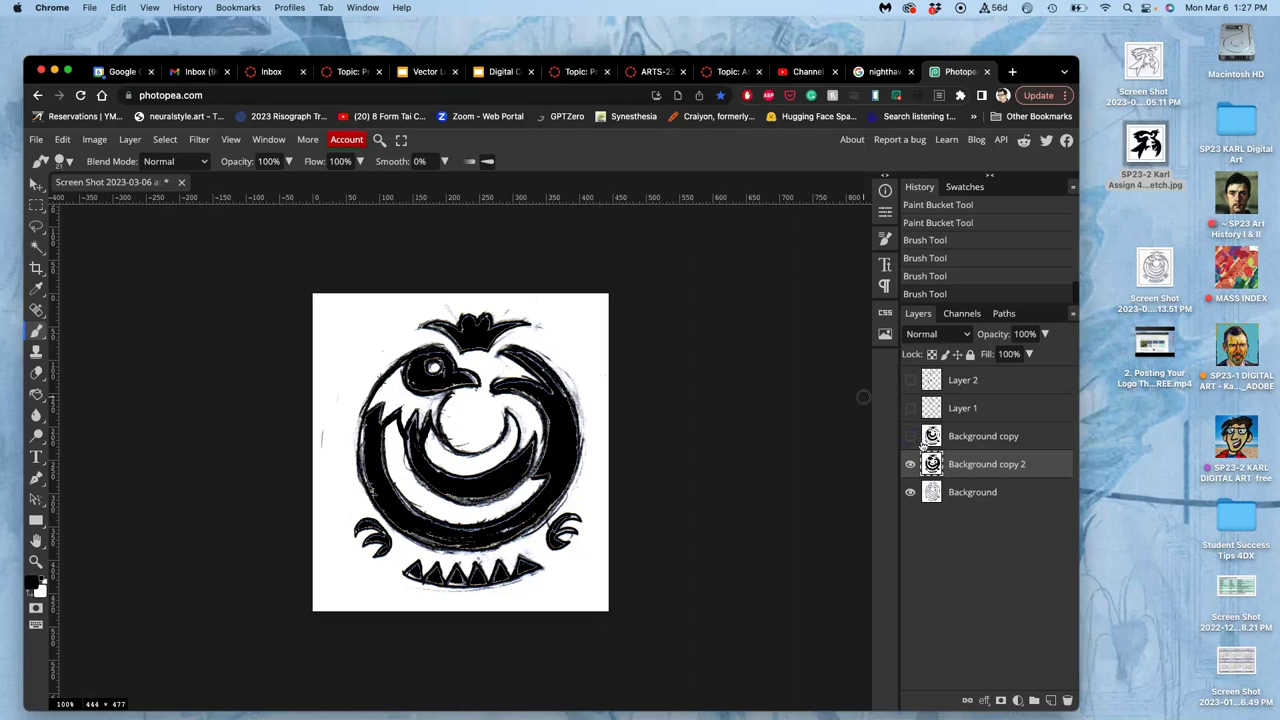
{"action": "left_click", "coordinate": [910, 437]}
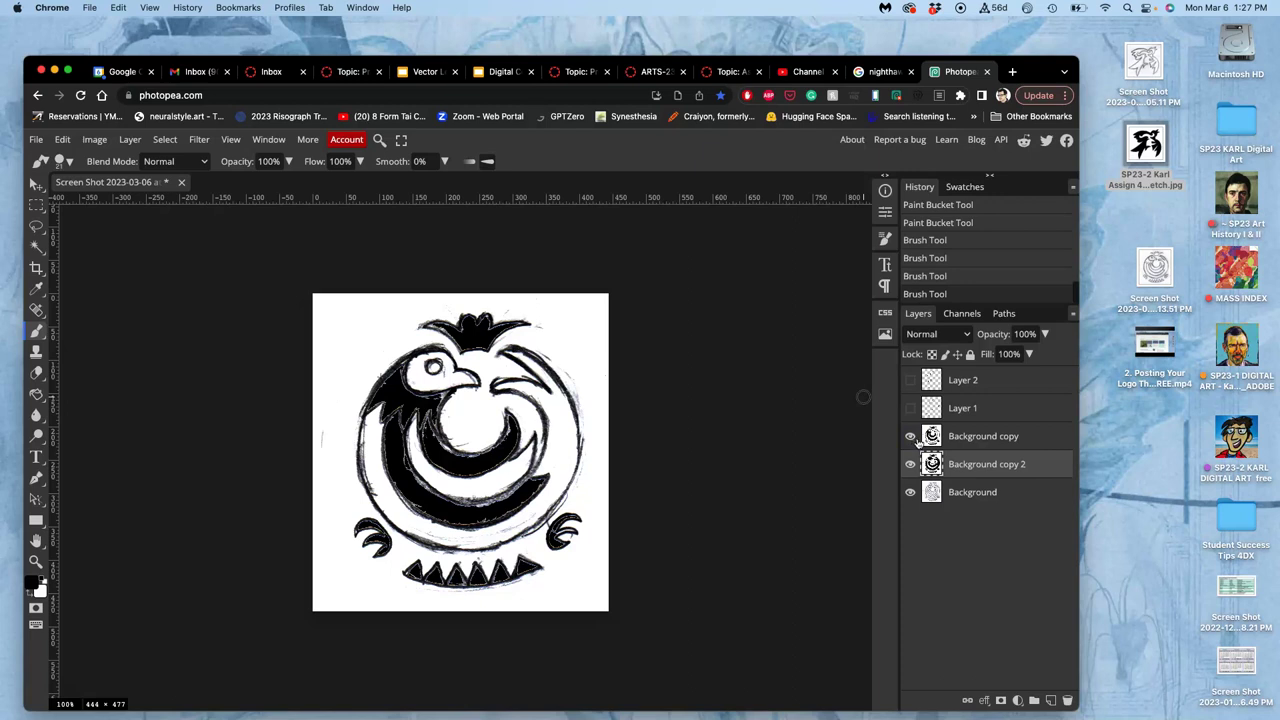
{"action": "left_click", "coordinate": [910, 437]}
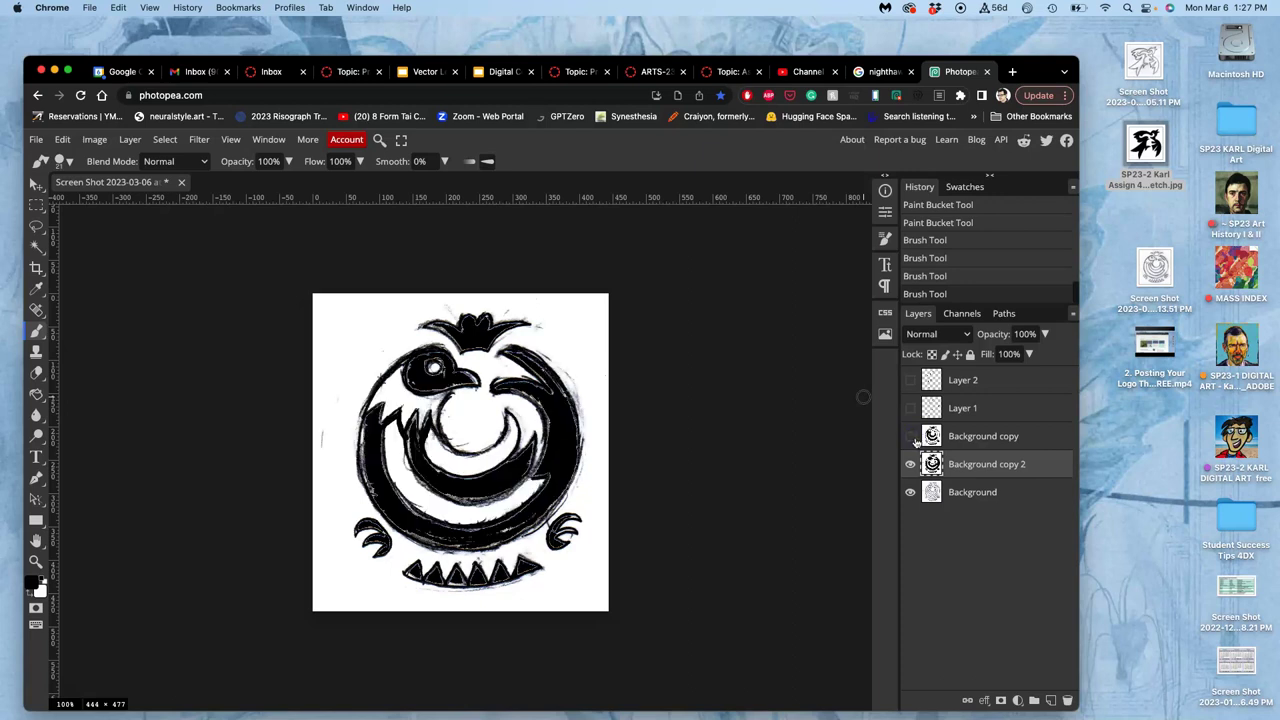
{"action": "left_click", "coordinate": [910, 437]}
{"action": "left_click", "coordinate": [910, 437]}
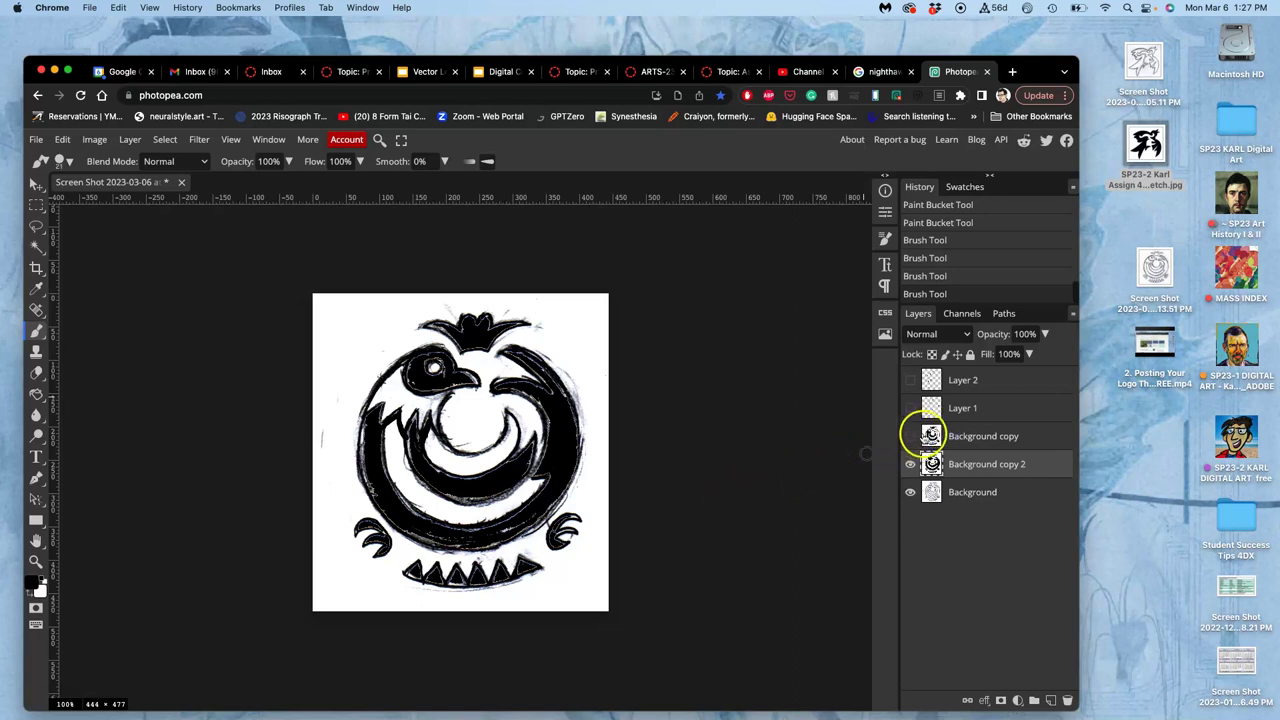
{"action": "left_click", "coordinate": [910, 437]}
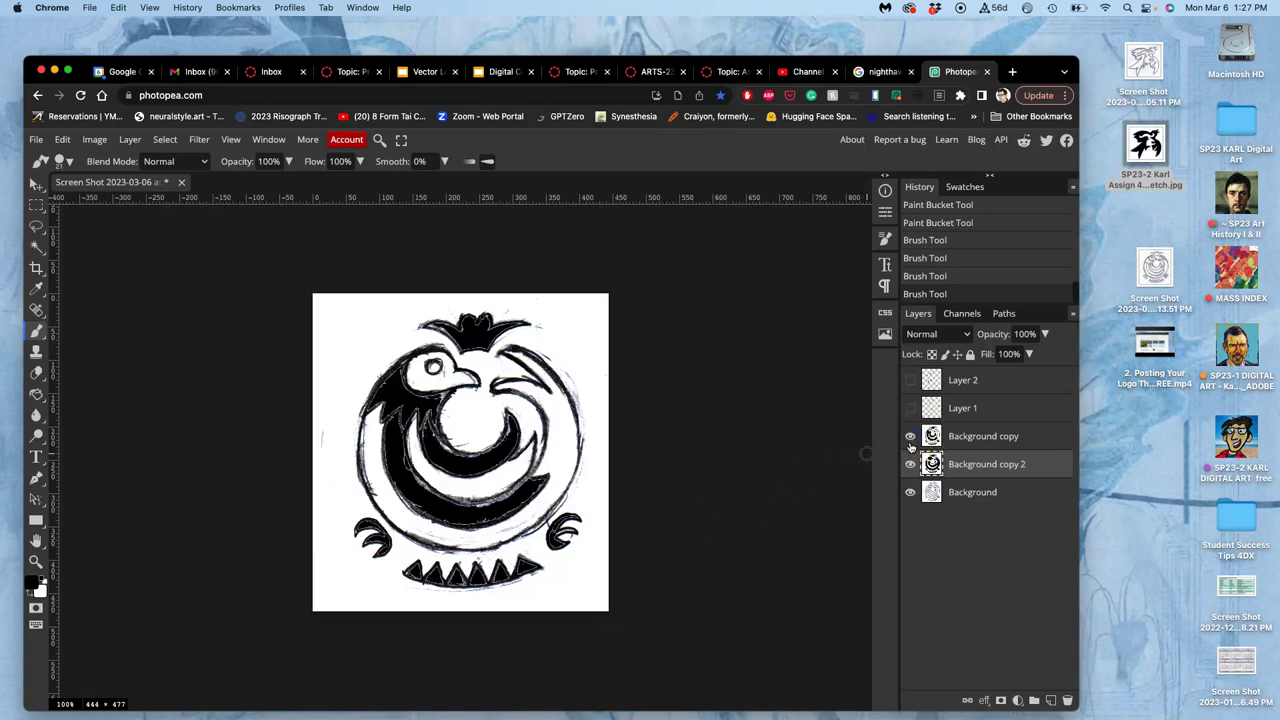
- Dab black into the bird's eye on Background copy 2, and paint a black pupil on Background copy
{"action": "left_click", "coordinate": [433, 367]}
{"action": "left_click", "coordinate": [955, 438]}
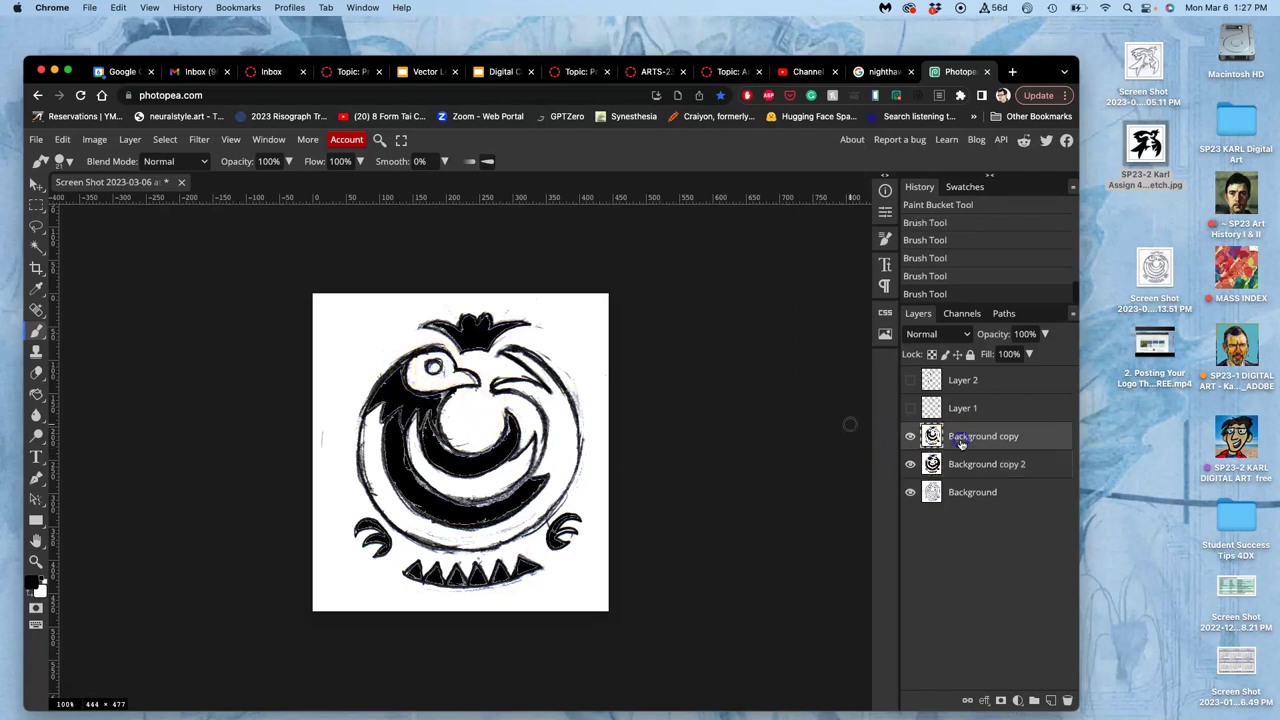
{"action": "left_click", "coordinate": [433, 367]}
- Compare the two versions again and examine the Background copy design at thumbnail size to judge how it reads small
{"action": "left_click", "coordinate": [910, 437]}
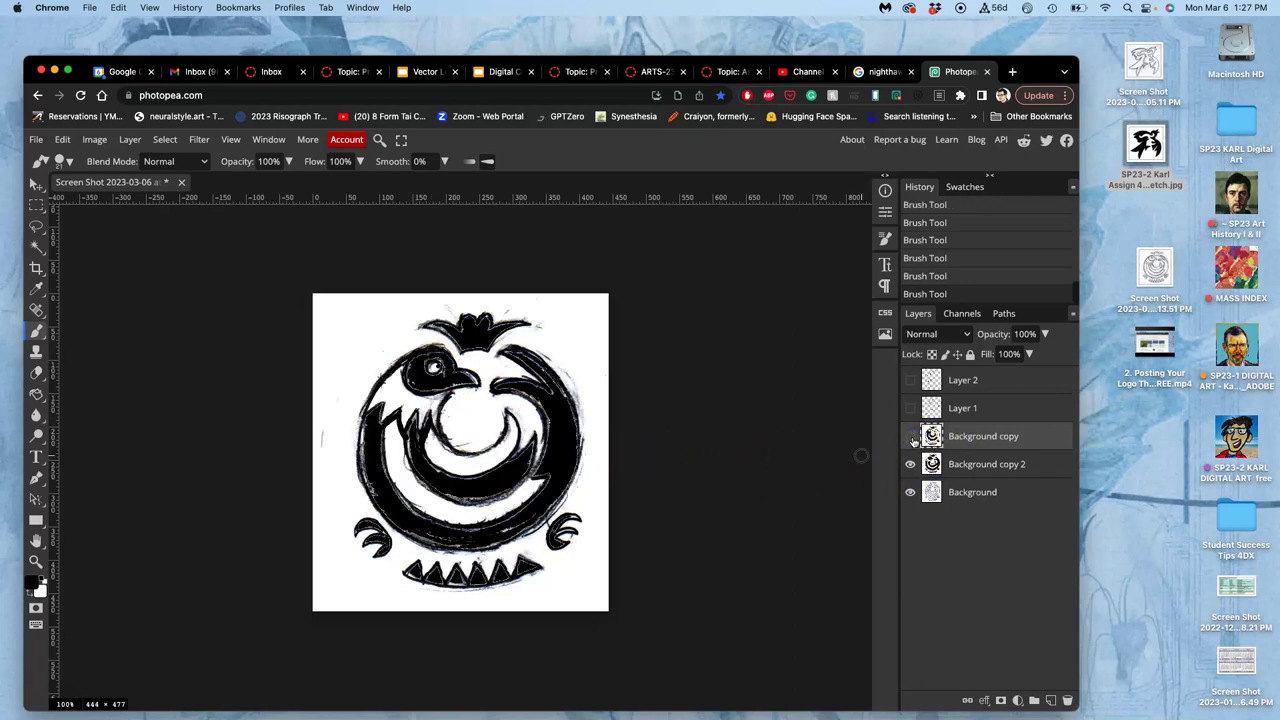
{"action": "left_click", "coordinate": [910, 437]}
{"action": "left_click", "coordinate": [910, 437]}
{"action": "left_click", "coordinate": [910, 437]}
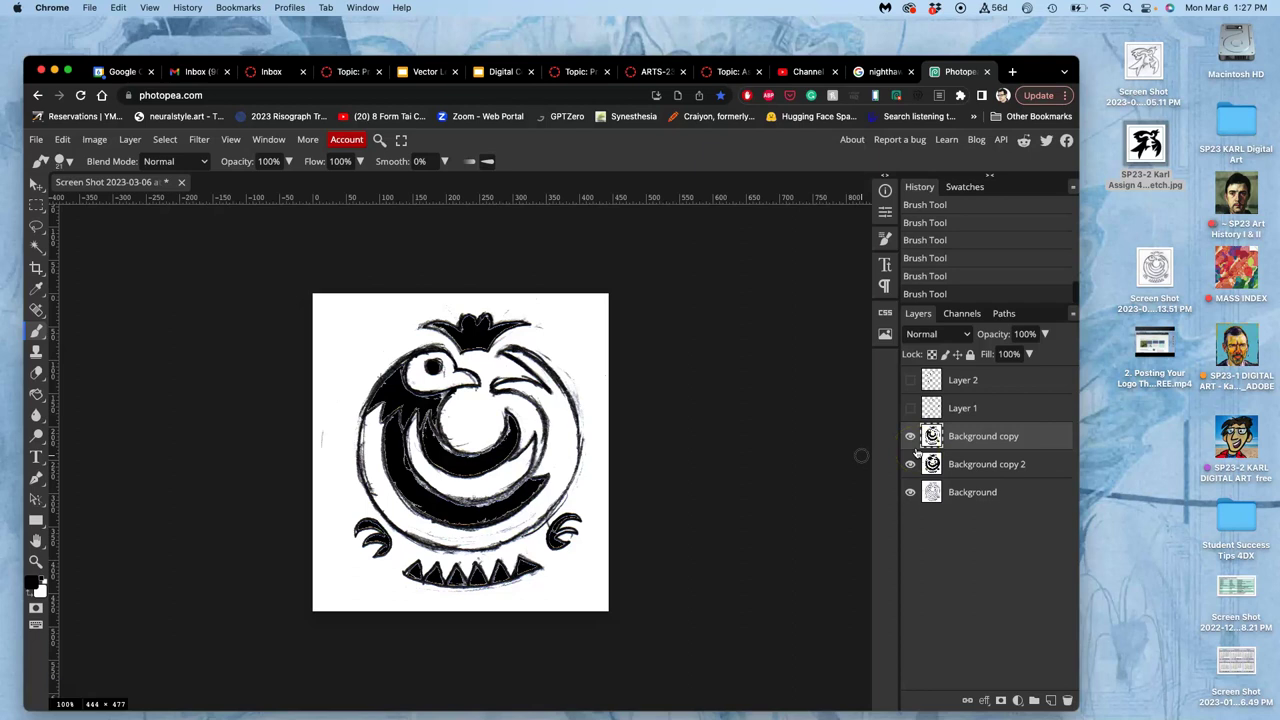
{"action": "key", "text": "ctrl+minus"}
{"action": "key", "text": "ctrl+minus"}
{"action": "key", "text": "ctrl+minus"}
{"action": "key", "text": "ctrl+minus"}
{"action": "key", "text": "ctrl+minus"}
{"action": "key", "text": "ctrl+minus"}
{"action": "key", "text": "ctrl+minus"}
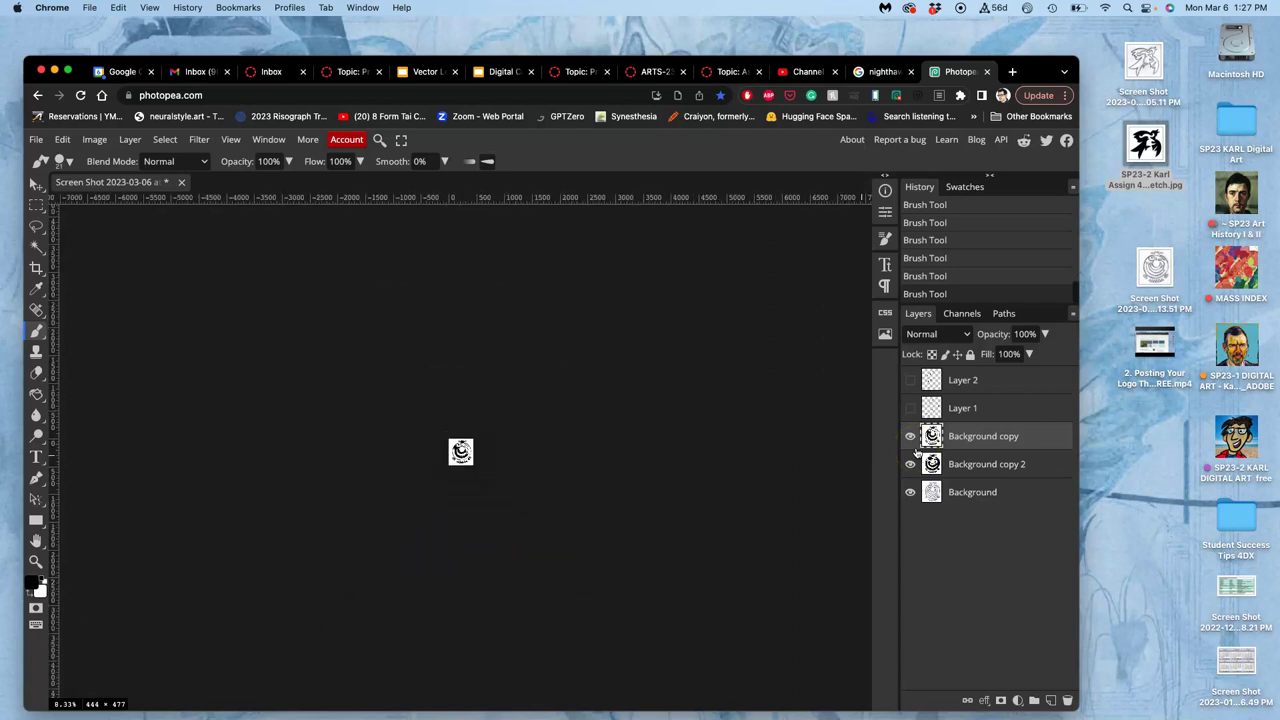
{"action": "key", "text": "ctrl+minus"}
{"action": "key", "text": "ctrl+plus"}
{"action": "key", "text": "ctrl+plus"}
{"action": "key", "text": "ctrl+plus"}
{"action": "key", "text": "ctrl+plus"}
{"action": "key", "text": "ctrl+plus"}
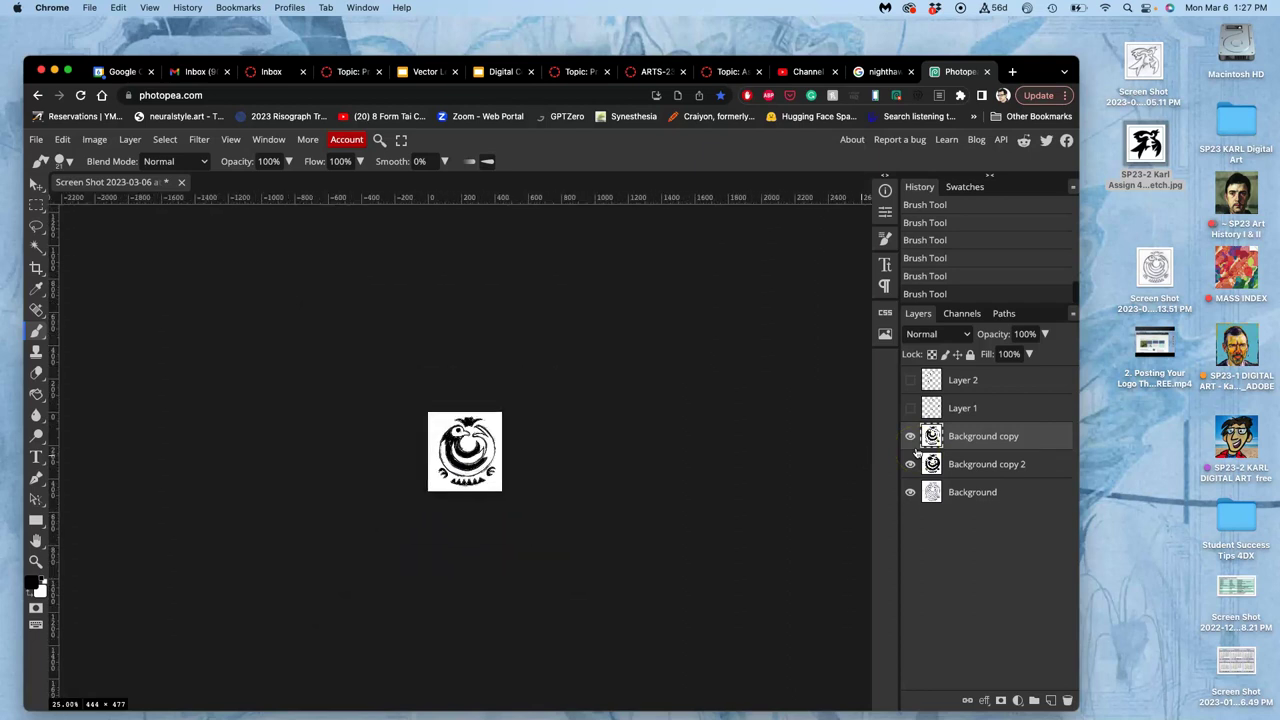
{"action": "key", "text": "ctrl+plus"}
{"action": "key", "text": "ctrl+plus"}
{"action": "key", "text": "ctrl+plus"}
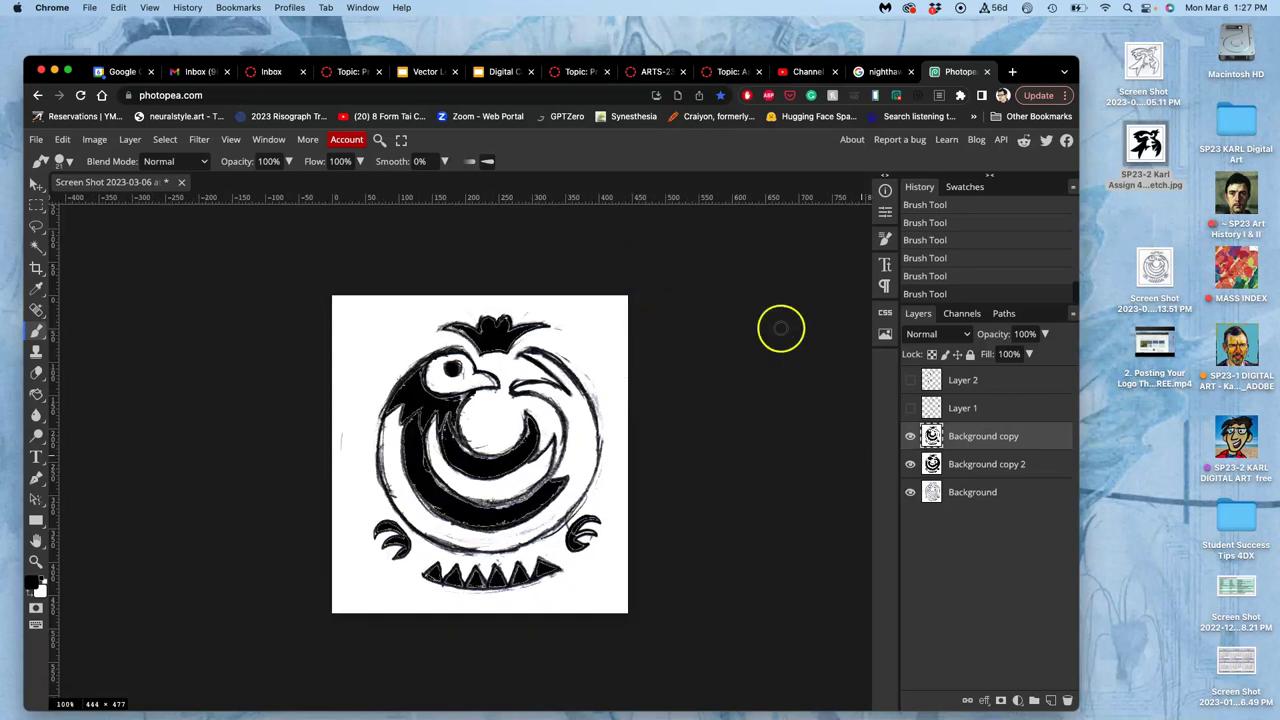
- Hide Background copy and examine the Background copy 2 design at thumbnail size
{"action": "left_click", "coordinate": [910, 437]}
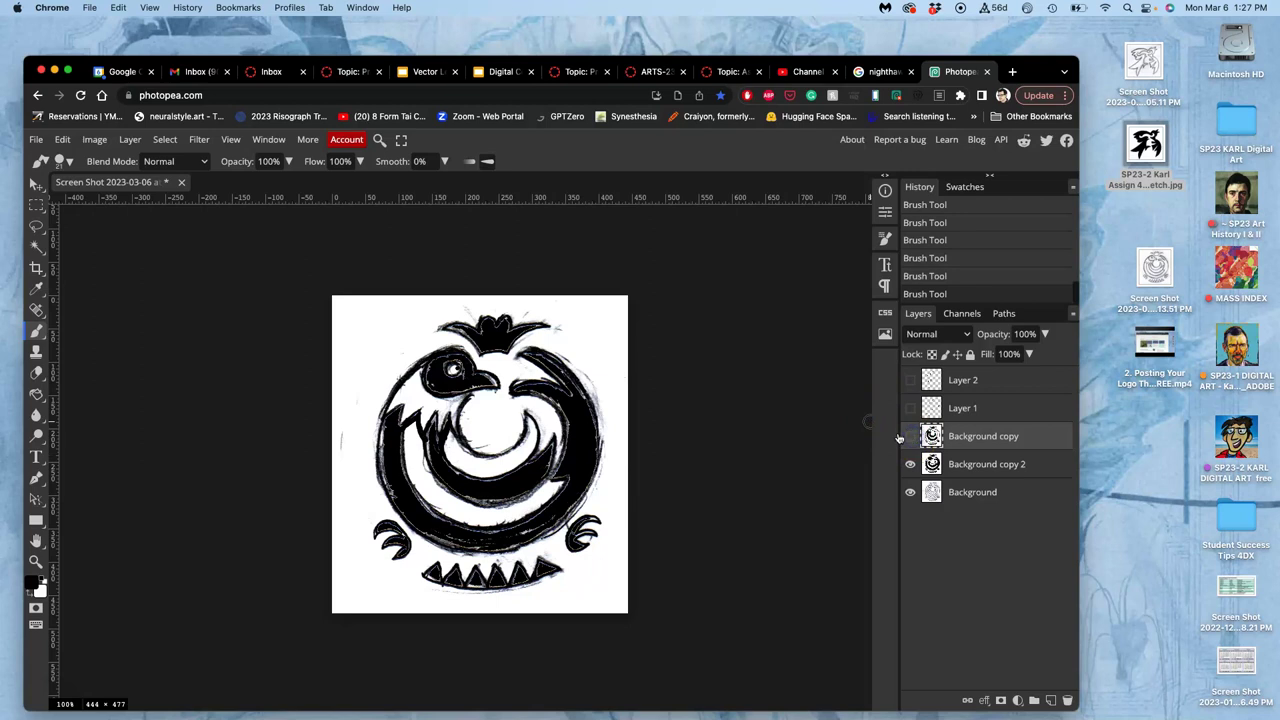
{"action": "key", "text": "ctrl+minus"}
{"action": "key", "text": "ctrl+minus"}
{"action": "key", "text": "ctrl+minus"}
{"action": "key", "text": "ctrl+minus"}
{"action": "key", "text": "ctrl+minus"}
{"action": "key", "text": "ctrl+minus"}
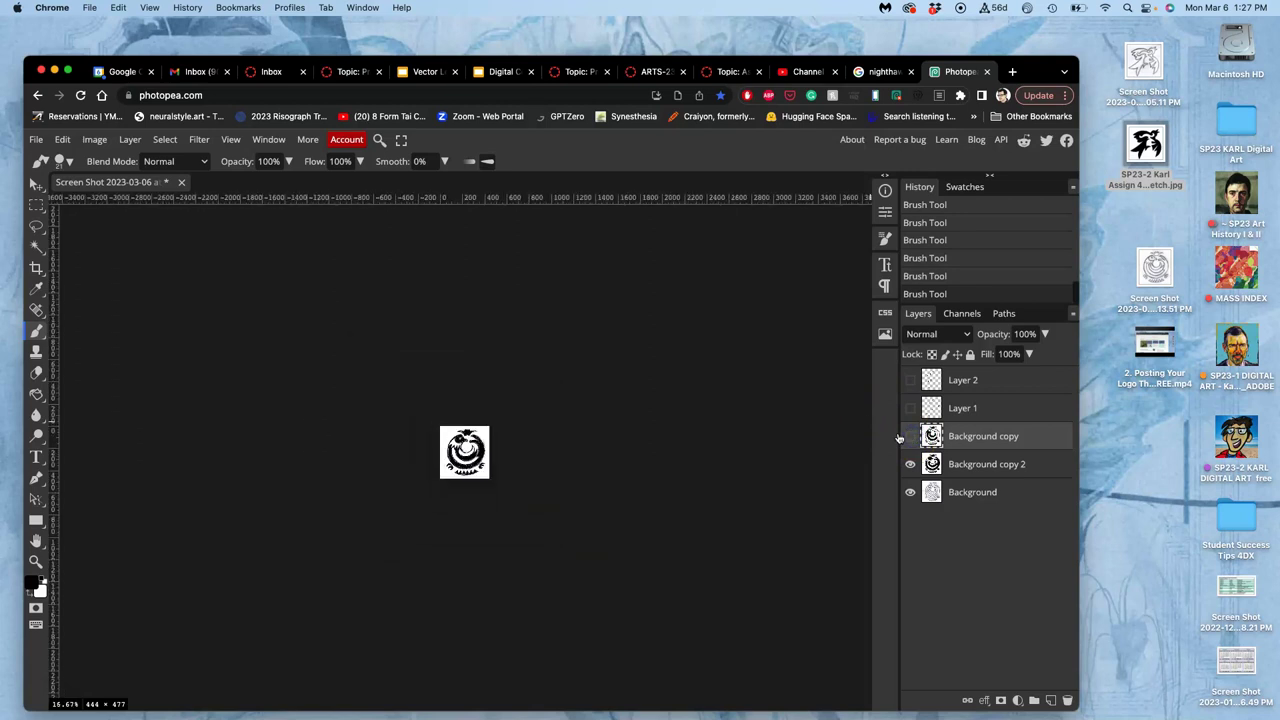
{"action": "key", "text": "ctrl+minus"}
{"action": "key", "text": "ctrl+plus"}
{"action": "key", "text": "ctrl+plus"}
{"action": "key", "text": "ctrl+plus"}
{"action": "key", "text": "ctrl+plus"}
{"action": "key", "text": "ctrl+plus"}
{"action": "key", "text": "ctrl+plus"}
{"action": "key", "text": "ctrl+plus"}
{"action": "key", "text": "ctrl+plus"}
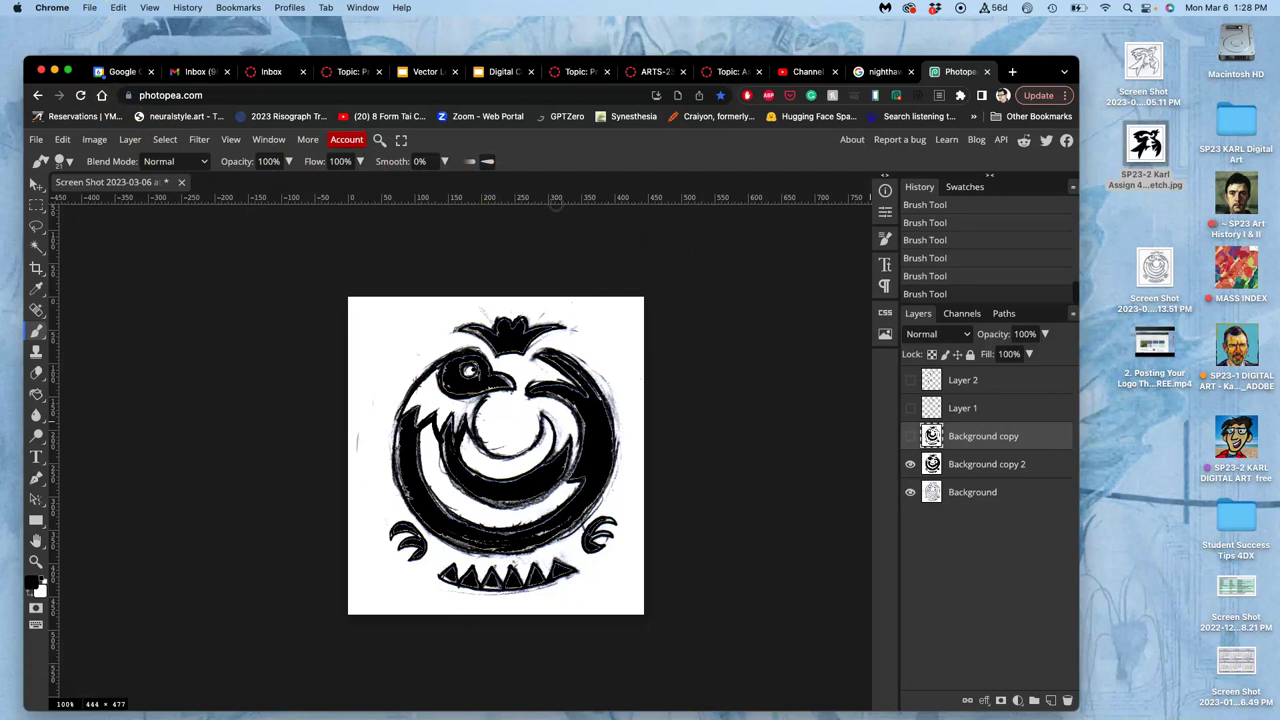
- Save the layered document as a PSD file with the default options
{"action": "left_click", "coordinate": [89, 7]}
{"action": "left_click", "coordinate": [416, 100]}
{"action": "left_click", "coordinate": [35, 139]}
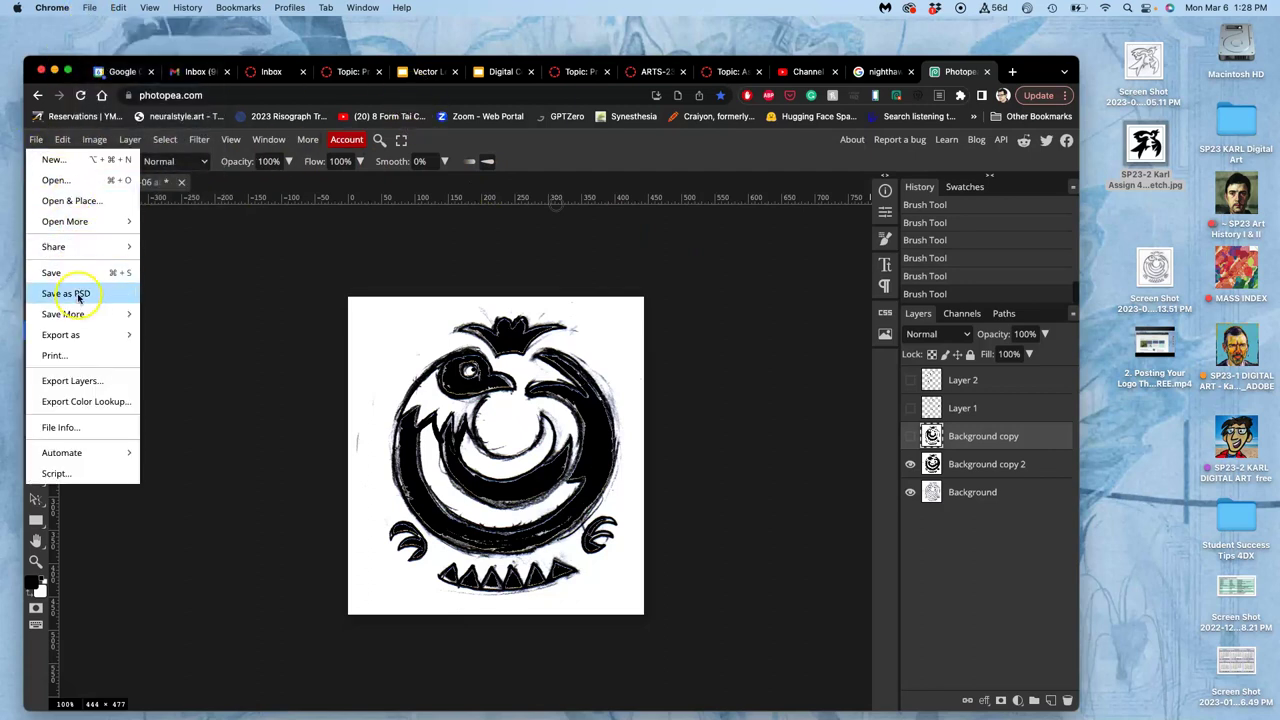
{"action": "mouse_move", "coordinate": [100, 314]}
{"action": "left_click", "coordinate": [176, 334]}
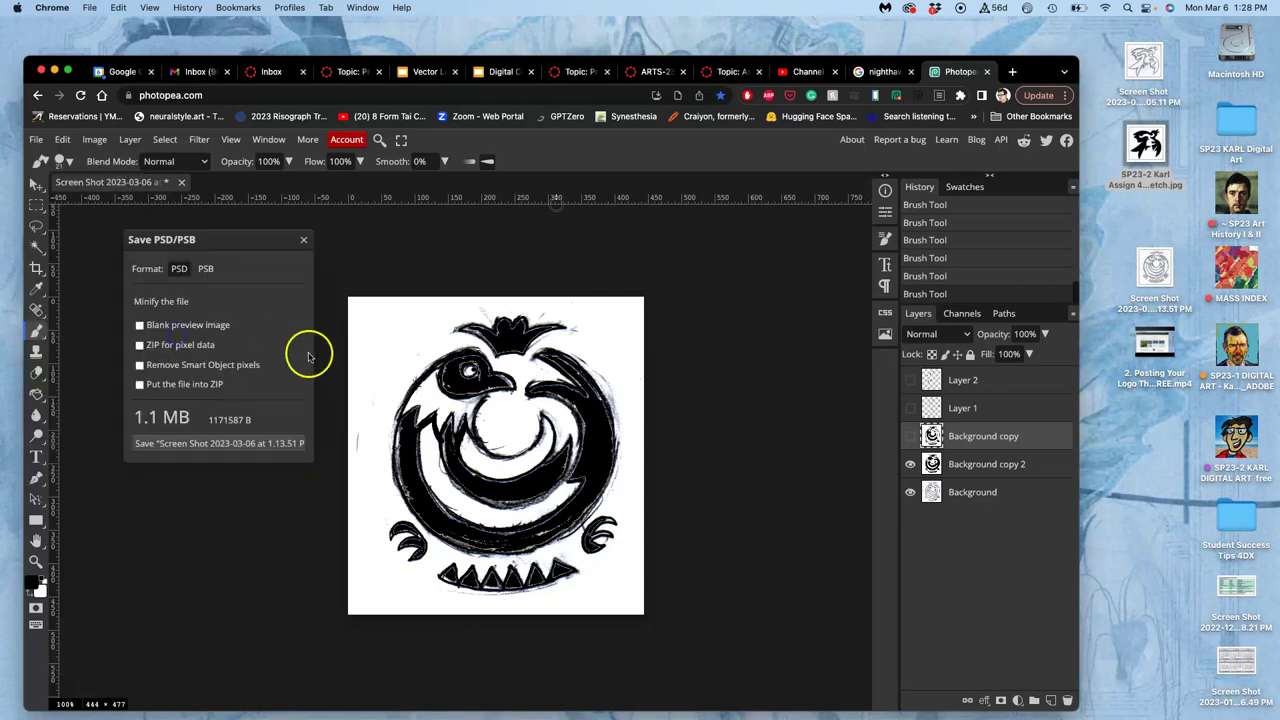
{"action": "left_click", "coordinate": [219, 446]}
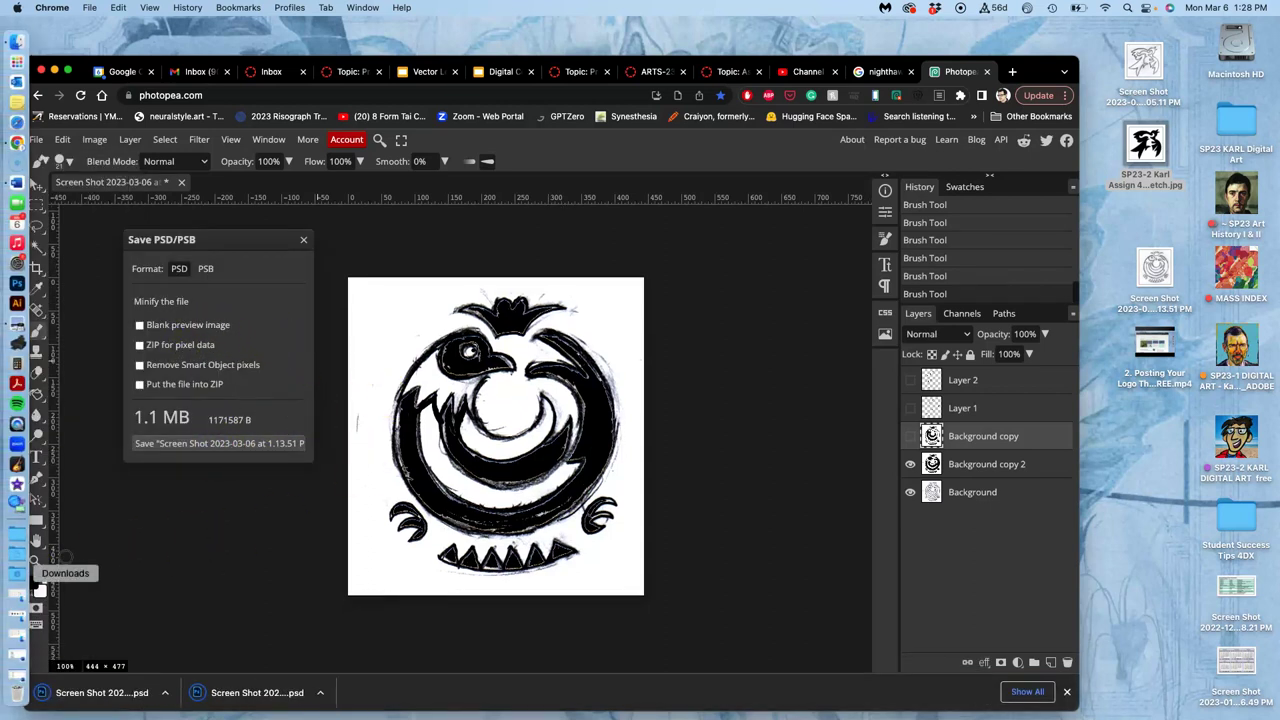
- Look in the Downloads folder, and view the refined logo sketch JPG from the desktop in Preview before closing it
{"action": "left_click", "coordinate": [15, 576]}
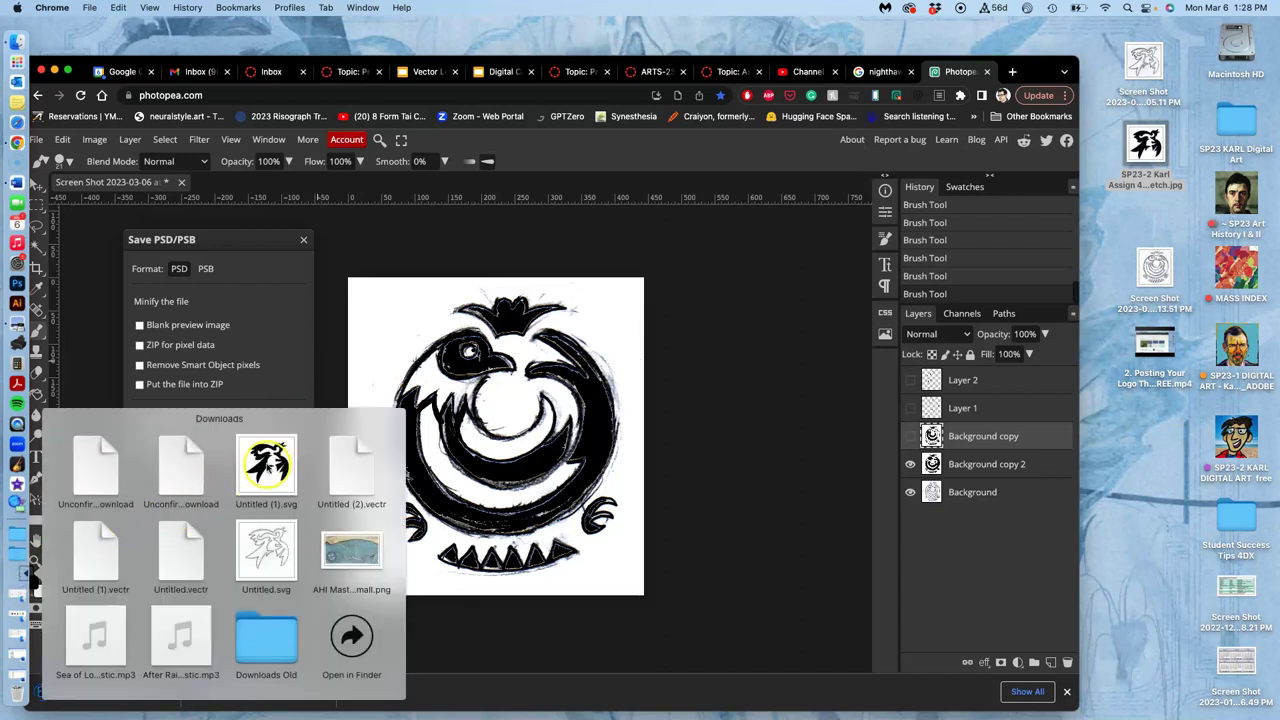
{"action": "left_click", "coordinate": [1108, 226]}
{"action": "left_click", "coordinate": [1150, 145]}
{"action": "double_click", "coordinate": [1150, 145]}
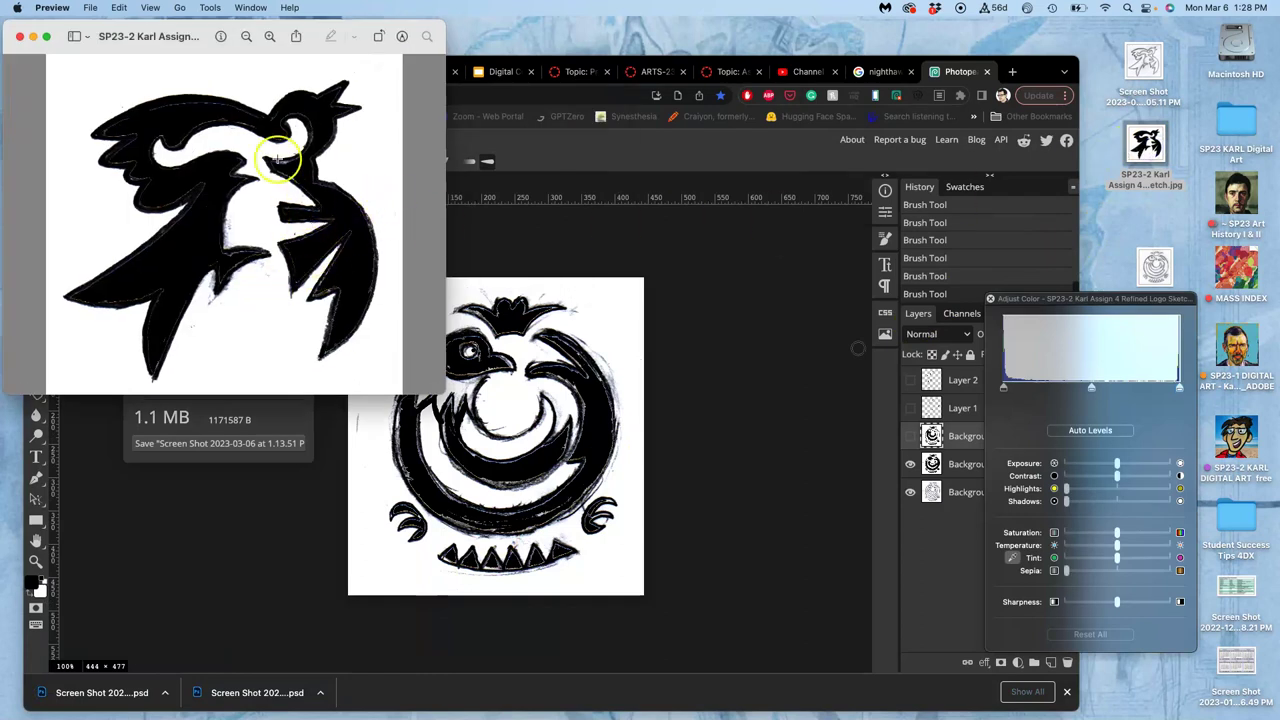
{"action": "left_click", "coordinate": [19, 36]}
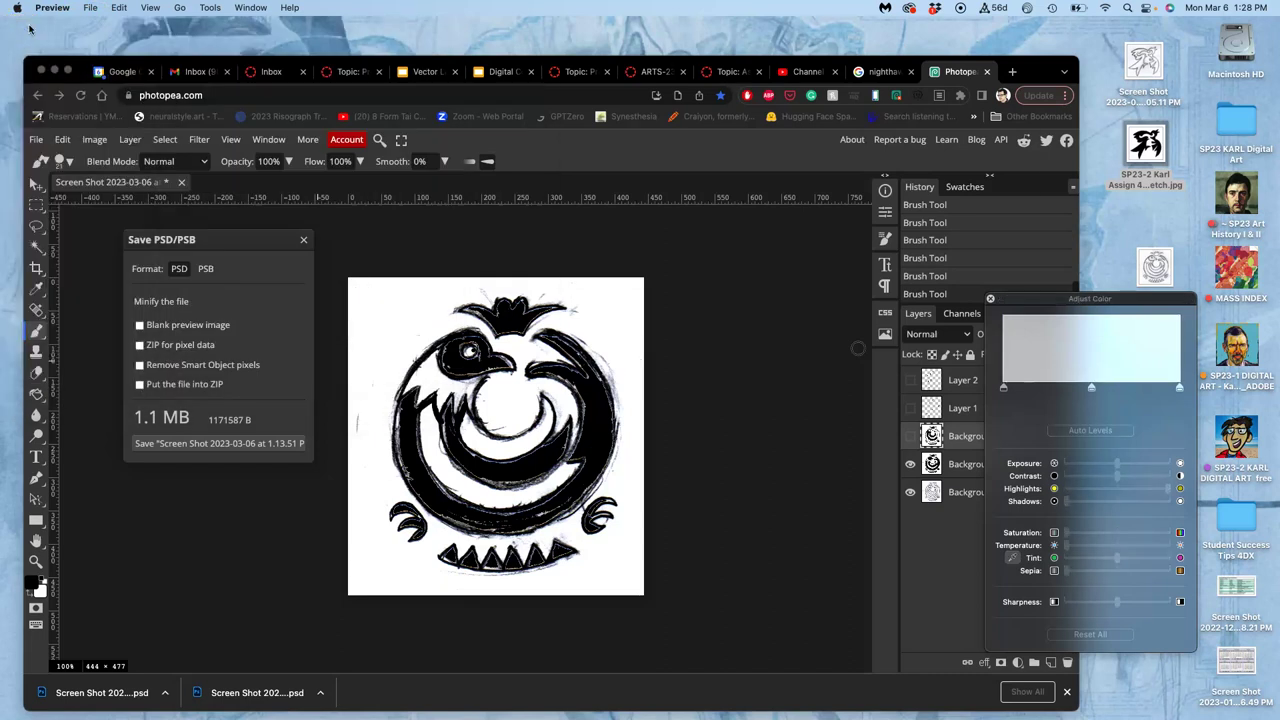
- Dismiss the PSD save dialog, close the Photopea page, and switch to the Canvas logo discussion page in the browser
{"action": "left_click", "coordinate": [304, 242]}
{"action": "left_click", "coordinate": [986, 71]}
{"action": "left_click", "coordinate": [679, 276]}
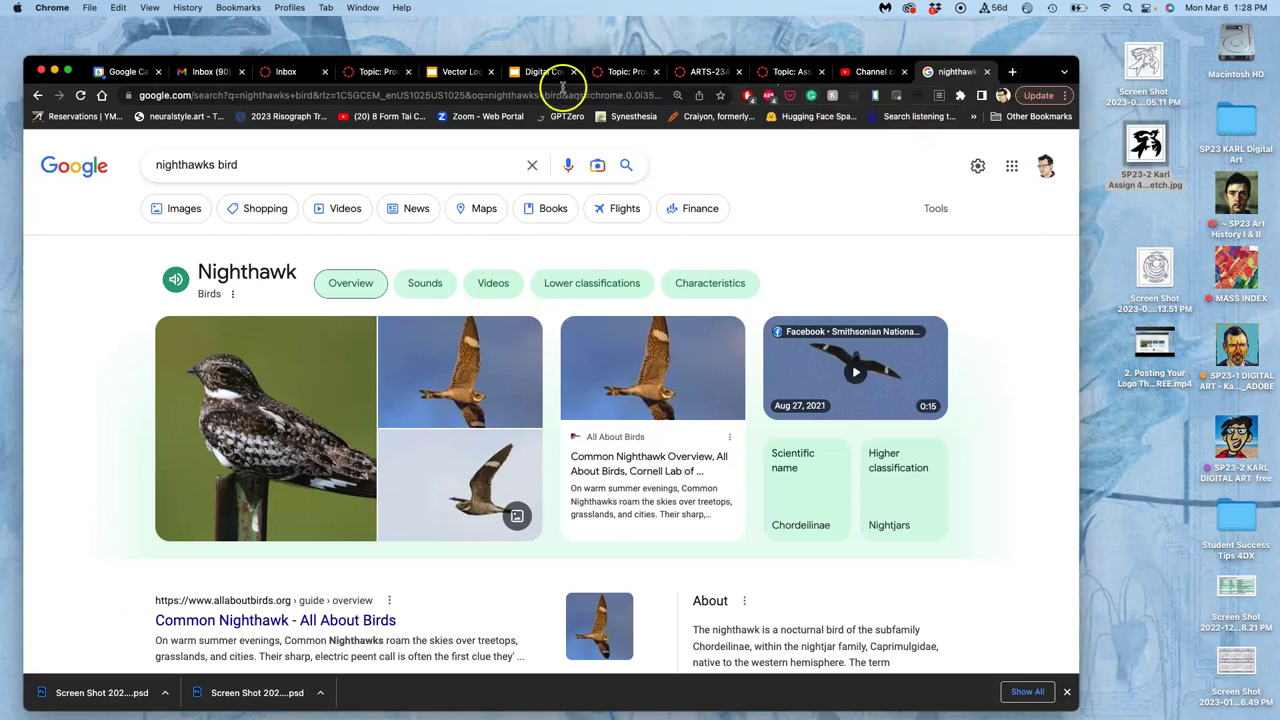
{"action": "left_click", "coordinate": [374, 73]}
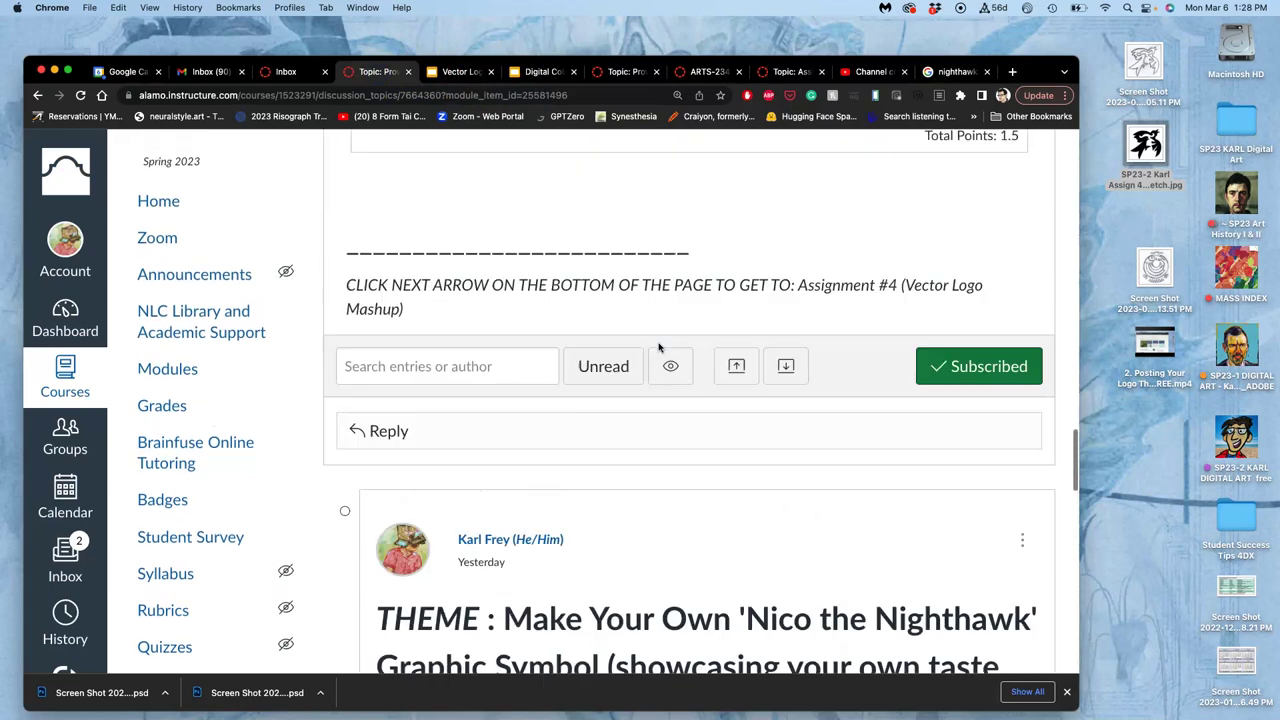
- Advance from the sketch discussion to the Assignment #4 (Vector Logo Mashup) discussion and find the instructor demonstration reply
{"action": "scroll", "coordinate": [742, 430], "scroll_direction": "down", "scroll_amount": 10}
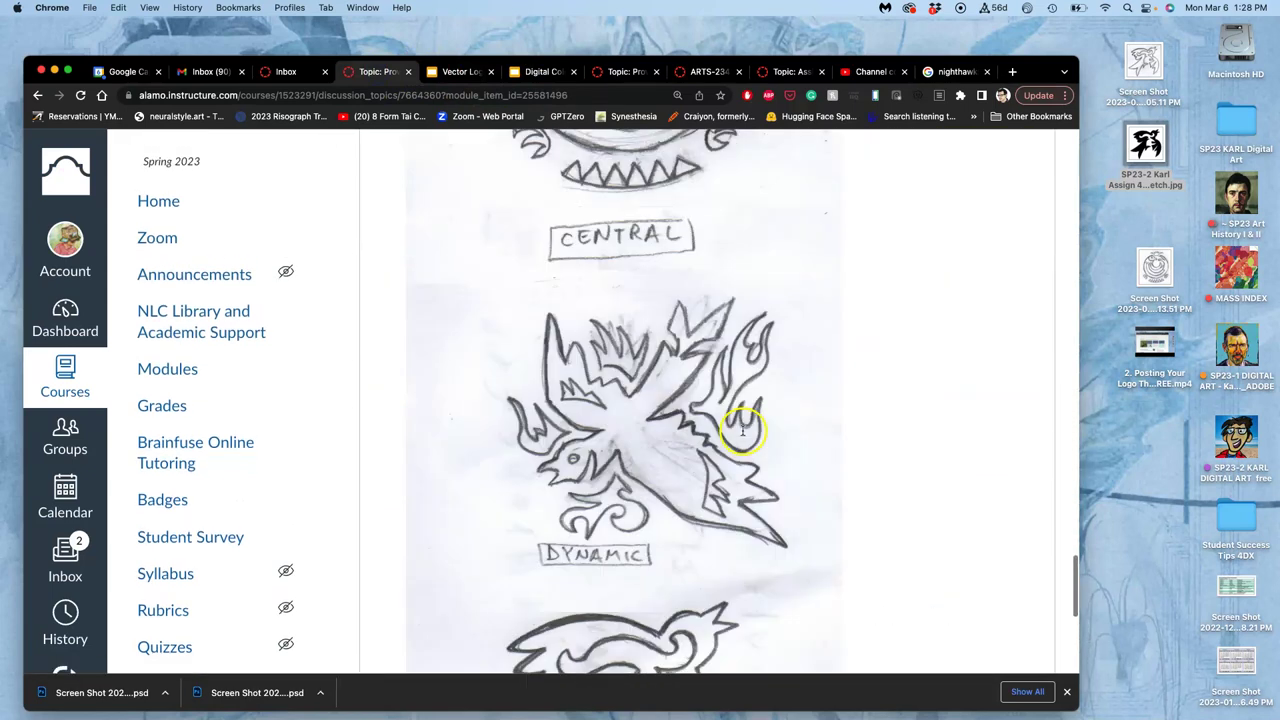
{"action": "scroll", "coordinate": [742, 430], "scroll_direction": "down", "scroll_amount": 5}
{"action": "left_click", "coordinate": [1006, 615]}
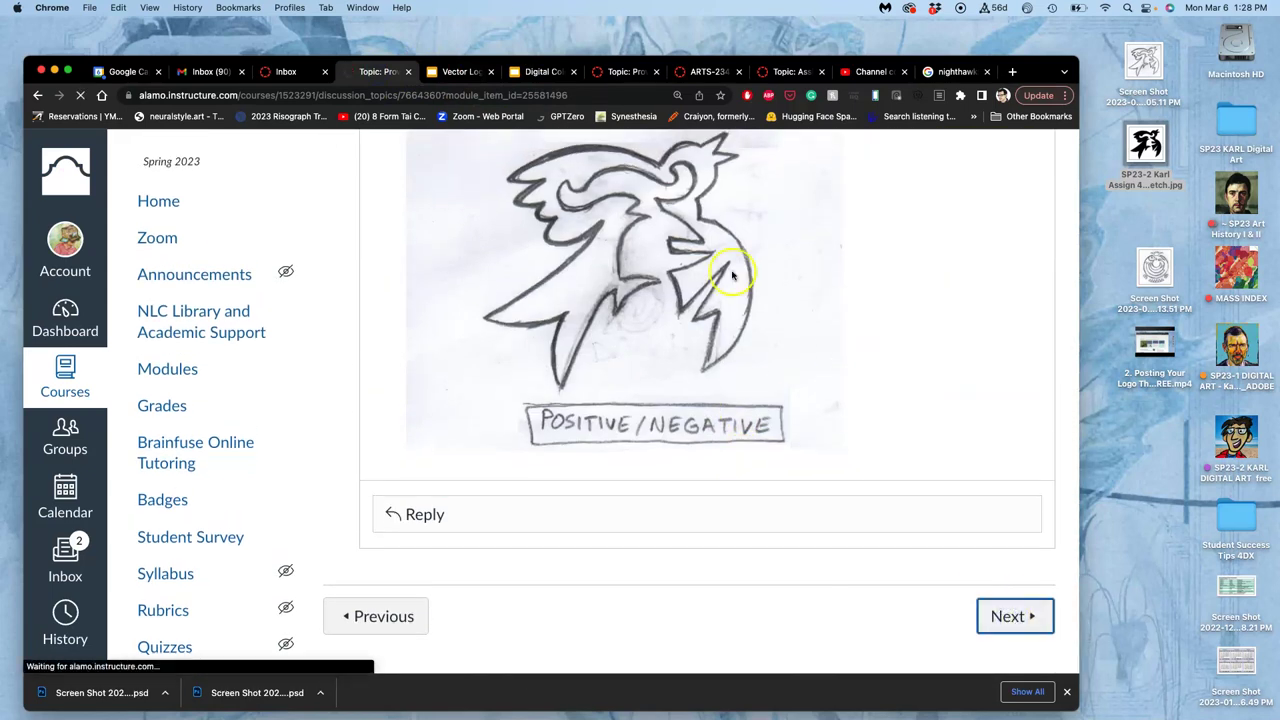
{"action": "scroll", "coordinate": [651, 300], "scroll_direction": "down", "scroll_amount": 10}
{"action": "scroll", "coordinate": [650, 308], "scroll_direction": "down", "scroll_amount": 15}
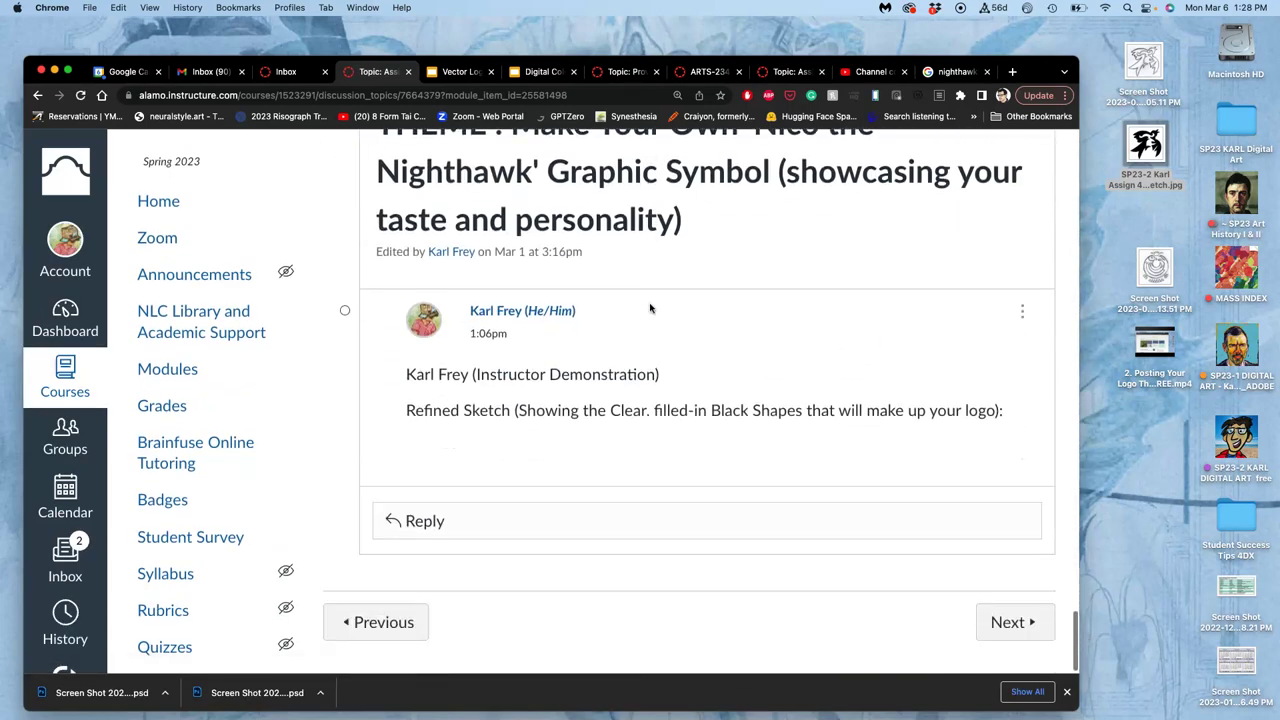
- Edit the instructor demonstration reply and upload the refined logo sketch JPG from the desktop into the empty line below the Refined Sketch heading
{"action": "left_click", "coordinate": [1023, 310]}
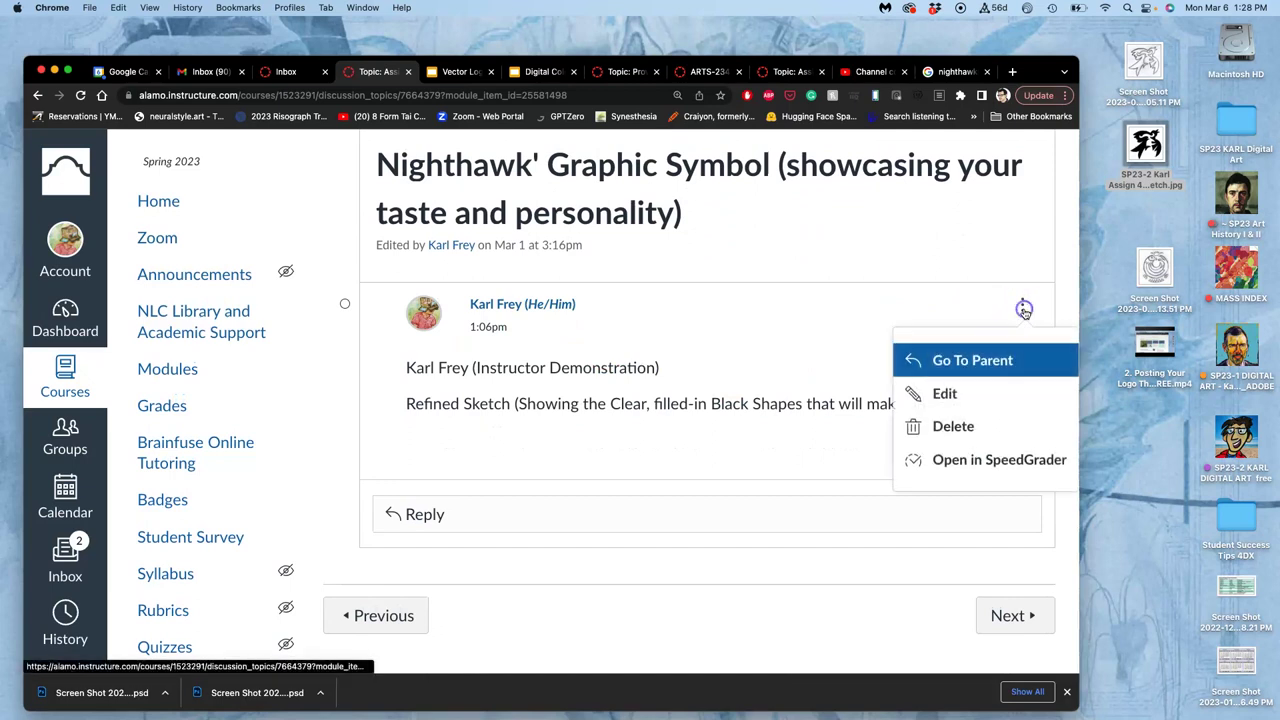
{"action": "left_click", "coordinate": [957, 395]}
{"action": "left_click", "coordinate": [951, 589]}
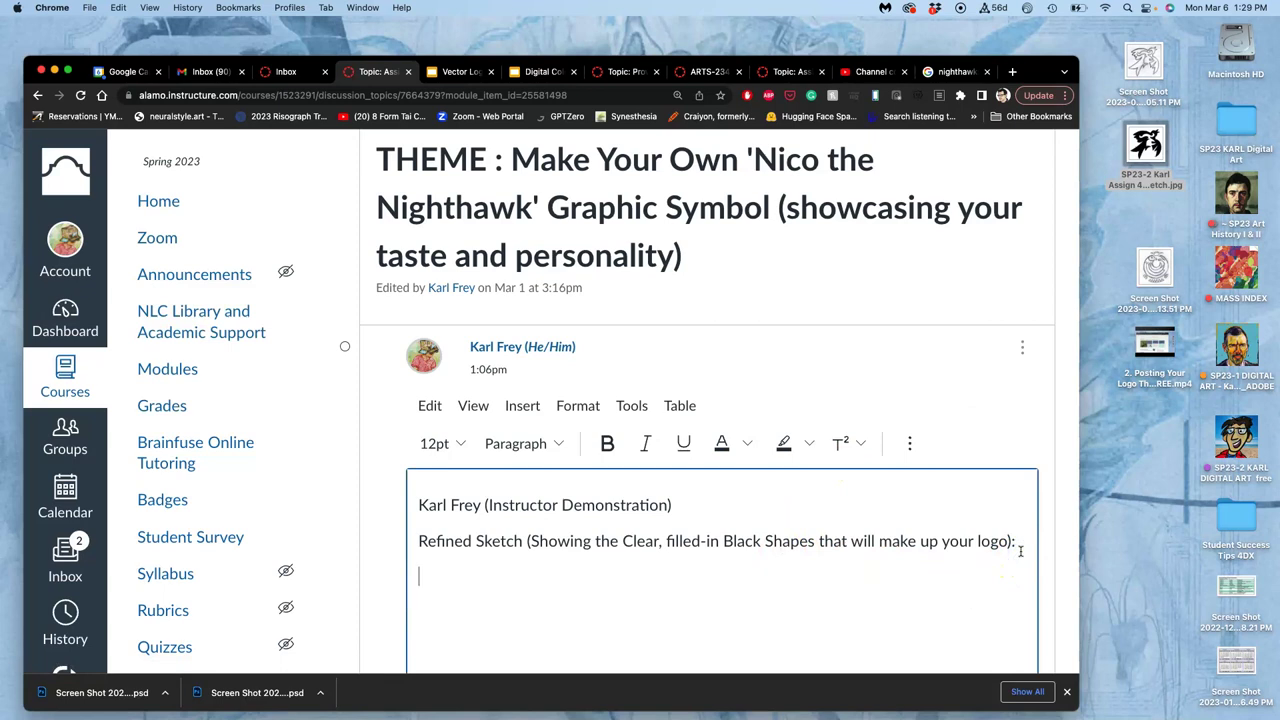
{"action": "scroll", "coordinate": [1020, 550], "scroll_direction": "down", "scroll_amount": 5}
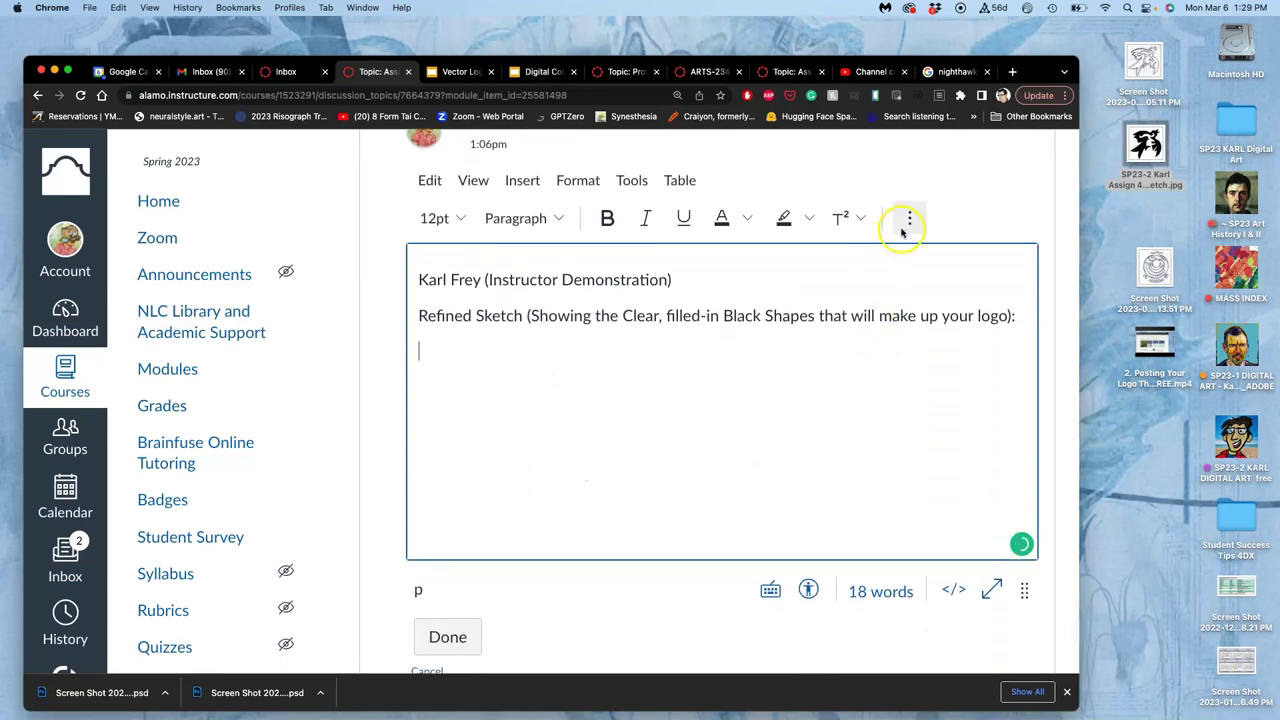
{"action": "left_click", "coordinate": [906, 224]}
{"action": "left_click", "coordinate": [483, 254]}
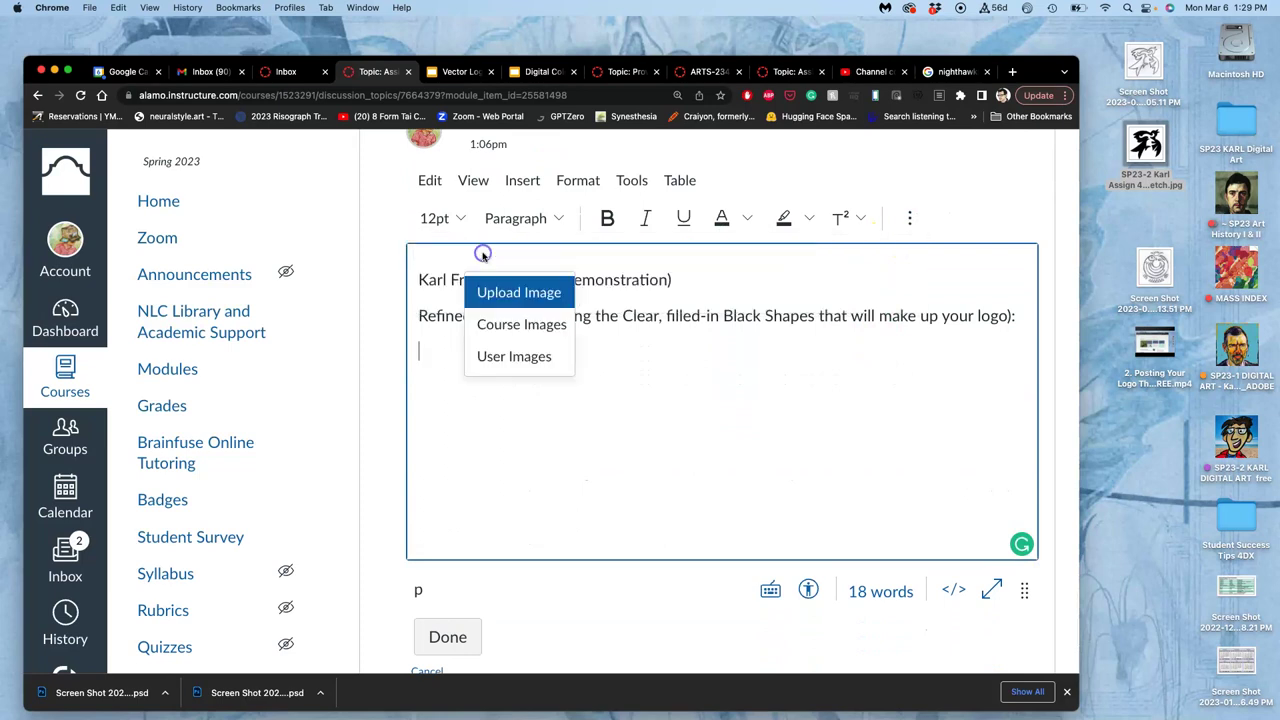
{"action": "left_click", "coordinate": [489, 291]}
{"action": "left_click_drag", "start_coordinate": [1172, 187], "coordinate": [614, 509]}
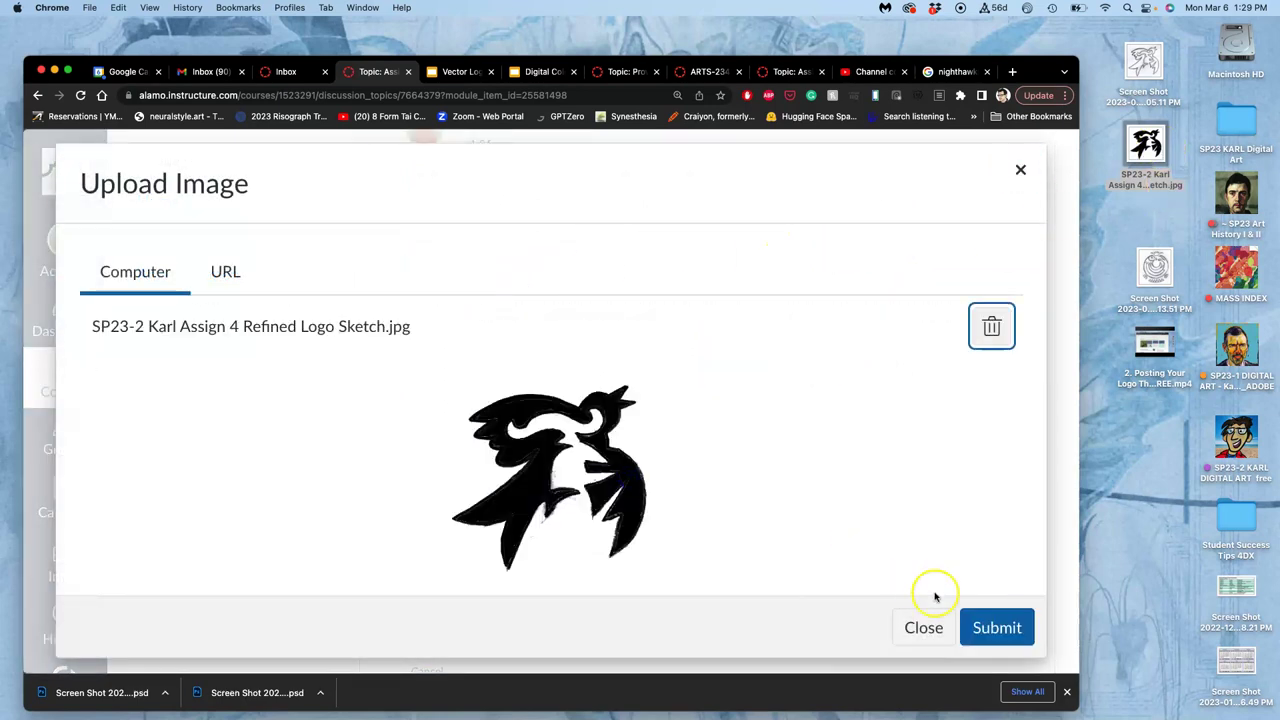
{"action": "left_click", "coordinate": [986, 625]}
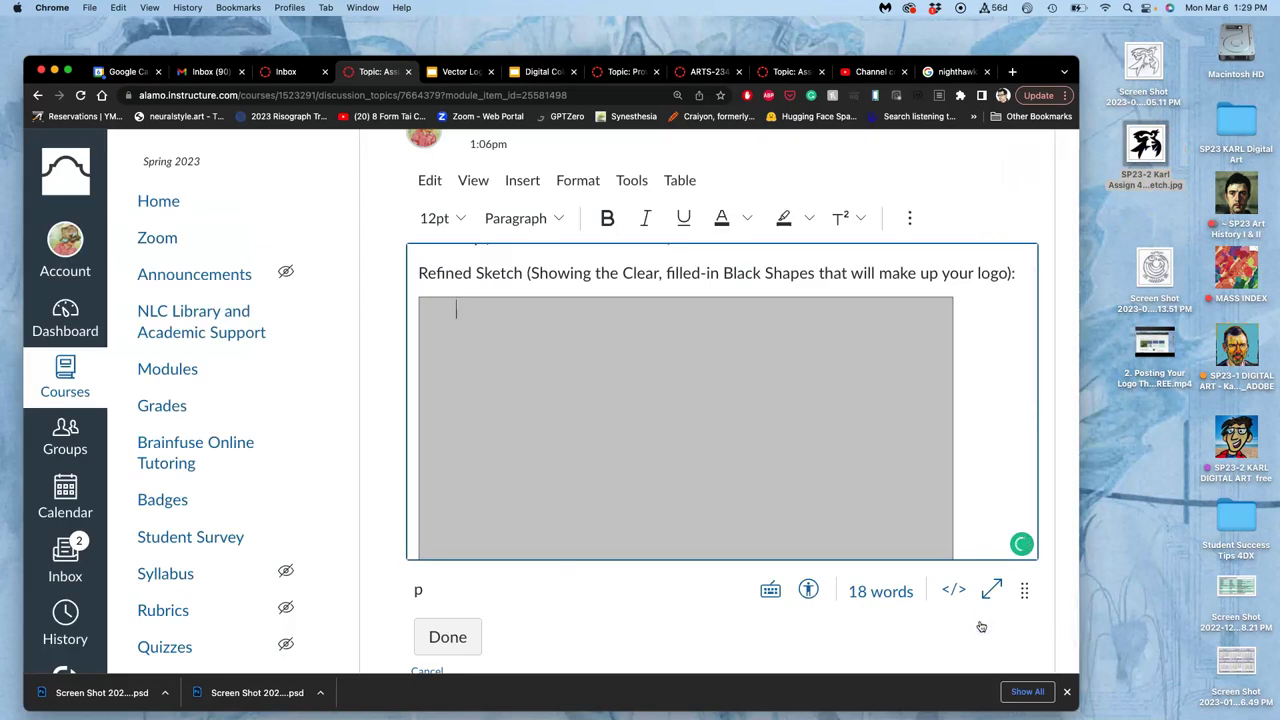
- Shrink the inserted bird logo image proportionally in the reply and place the text cursor after it
{"action": "left_click_drag", "start_coordinate": [686, 414], "coordinate": [677, 416]}
{"action": "left_click_drag", "start_coordinate": [953, 340], "coordinate": [843, 357]}
{"action": "left_click", "coordinate": [869, 433]}
- Add the line "Clean Black Shape Vector (Using Vectr.com Freeware):" below the logo image and save the edited reply
{"action": "scroll", "coordinate": [860, 436], "scroll_direction": "down", "scroll_amount": 2}
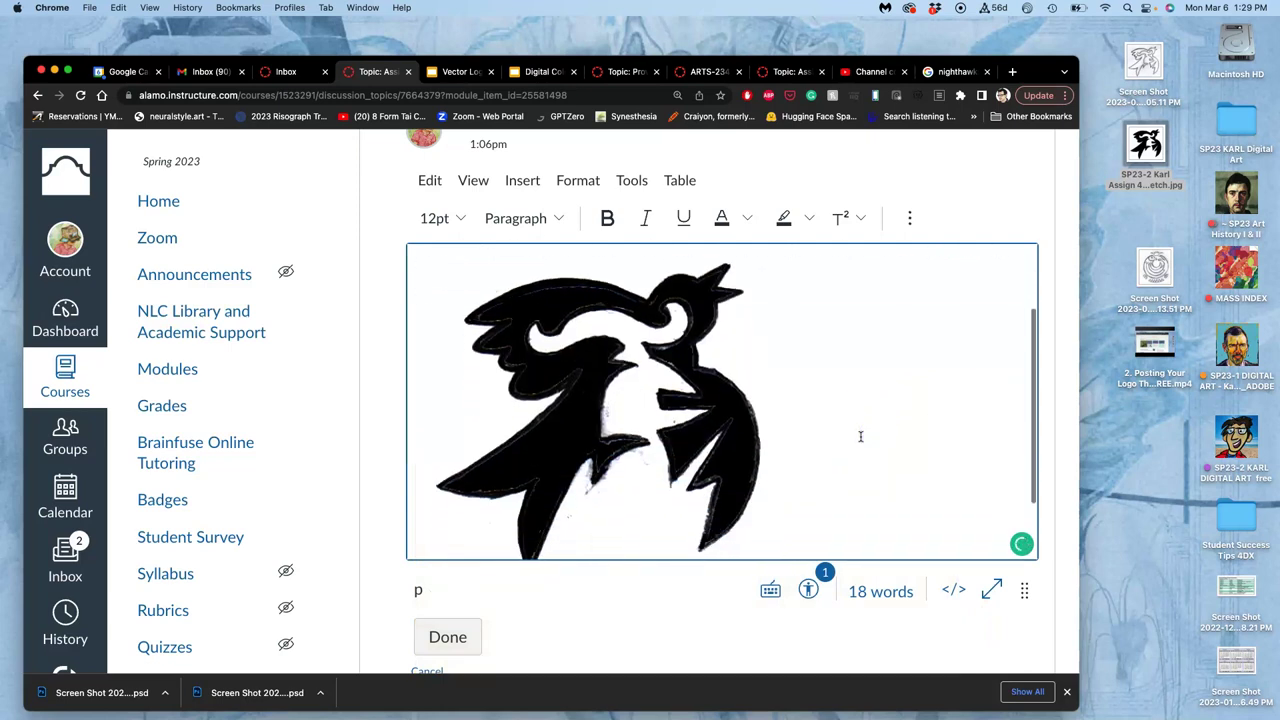
{"action": "key", "text": "Return"}
{"action": "type", "text": "Clae"}
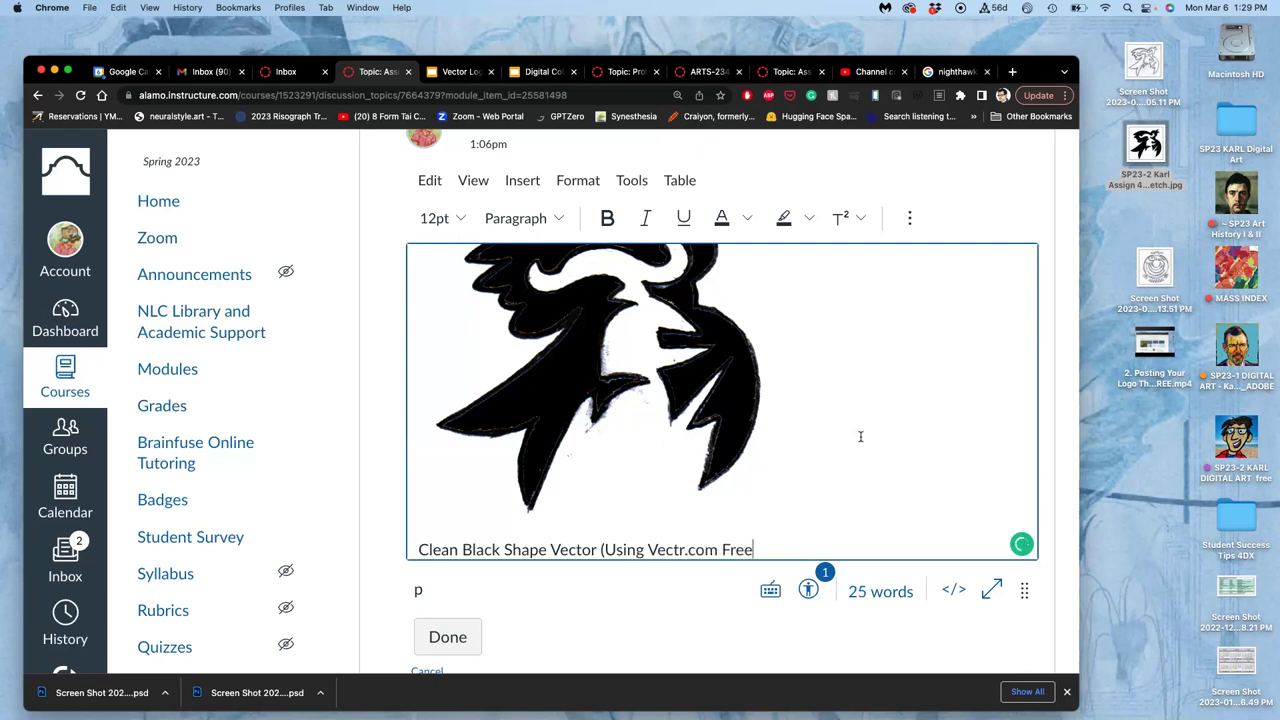
{"action": "scroll", "coordinate": [860, 436], "scroll_direction": "down", "scroll_amount": 2}
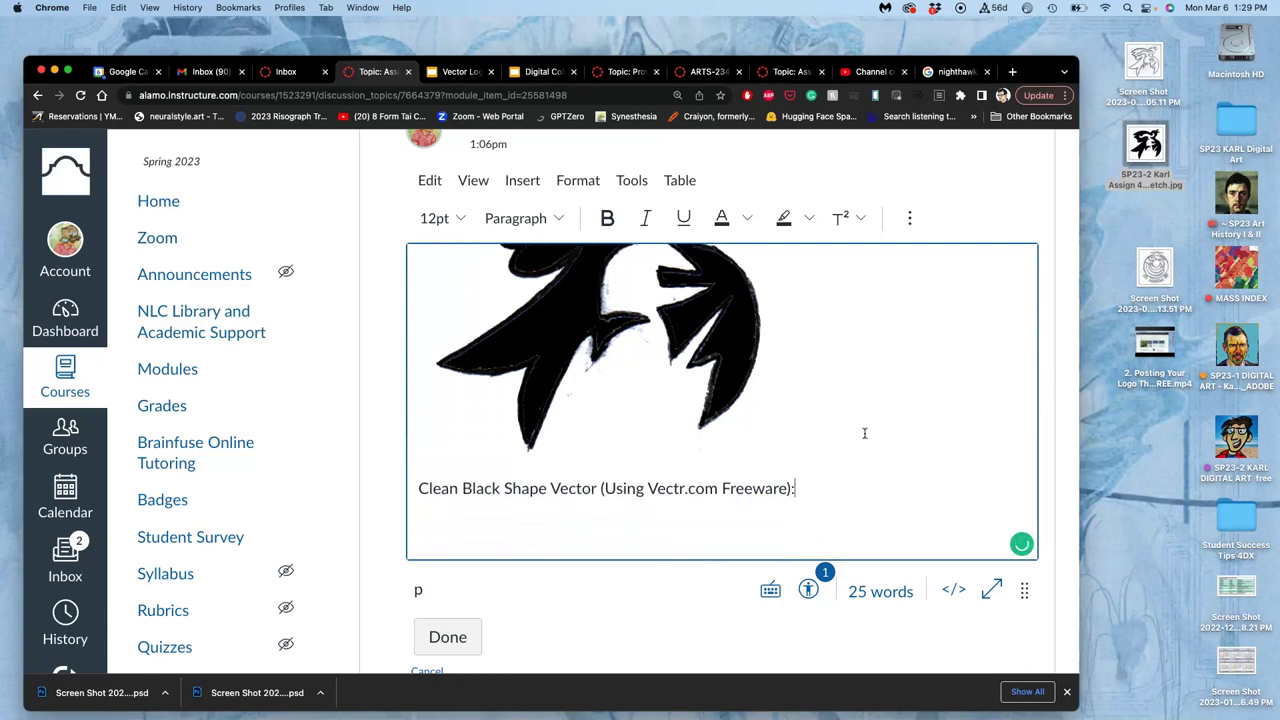
{"action": "left_click", "coordinate": [447, 637]}
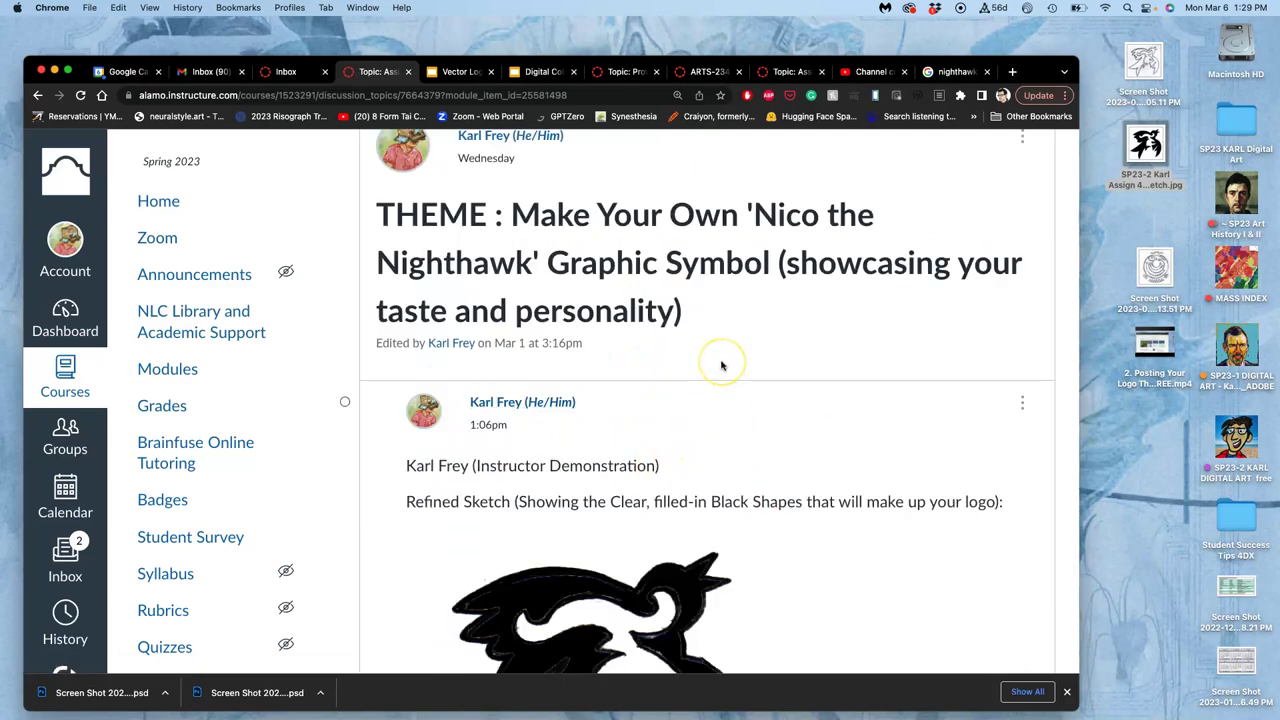
- Follow the Vectr Program Introductory Tutorials link from the assignment description and view the Vectr site's user guide and Tutorials page
{"action": "scroll", "coordinate": [721, 365], "scroll_direction": "down", "scroll_amount": 5}
{"action": "scroll", "coordinate": [655, 335], "scroll_direction": "up", "scroll_amount": 10}
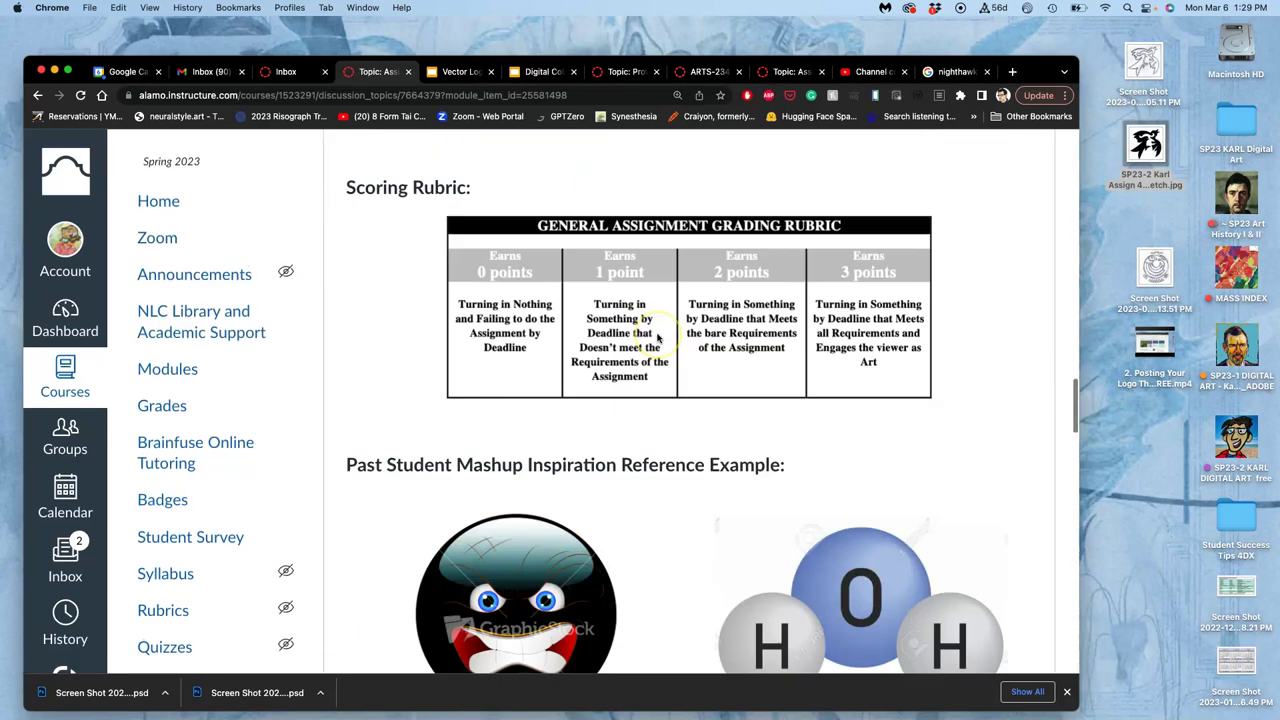
{"action": "scroll", "coordinate": [657, 338], "scroll_direction": "up", "scroll_amount": 15}
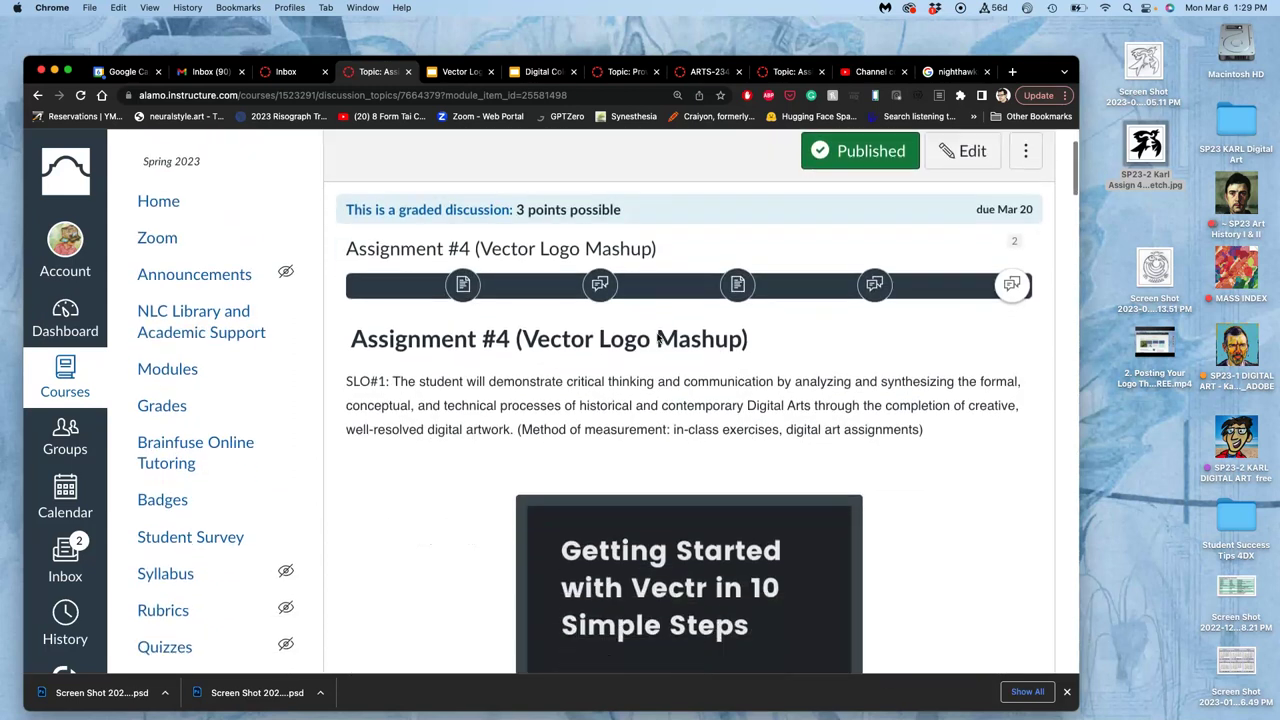
{"action": "scroll", "coordinate": [657, 338], "scroll_direction": "down", "scroll_amount": 3}
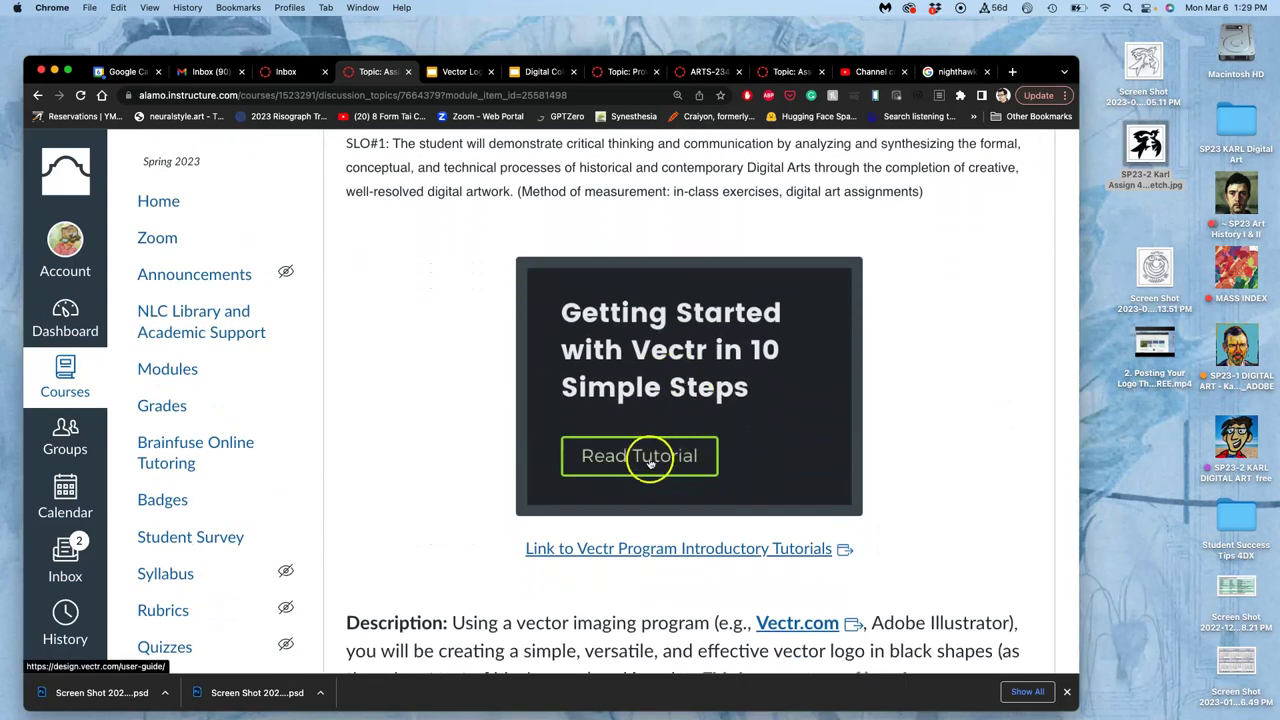
{"action": "left_click", "coordinate": [672, 549]}
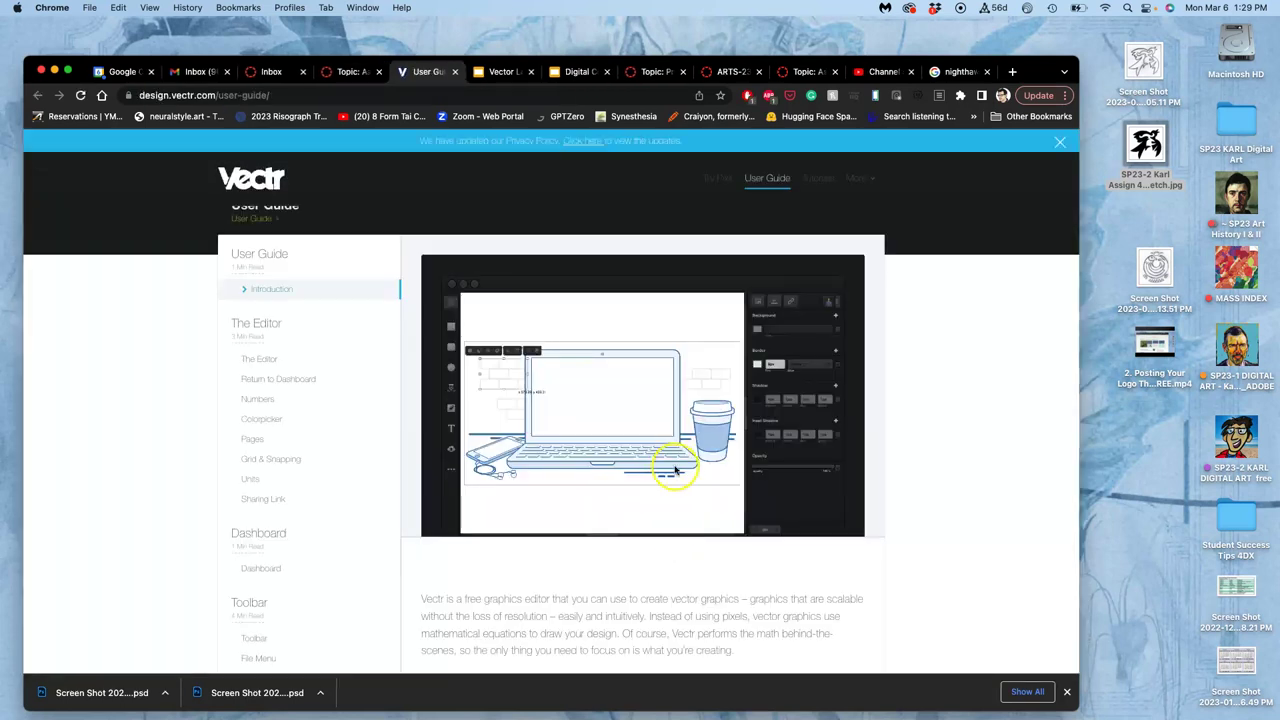
{"action": "scroll", "coordinate": [660, 475], "scroll_direction": "down", "scroll_amount": 2}
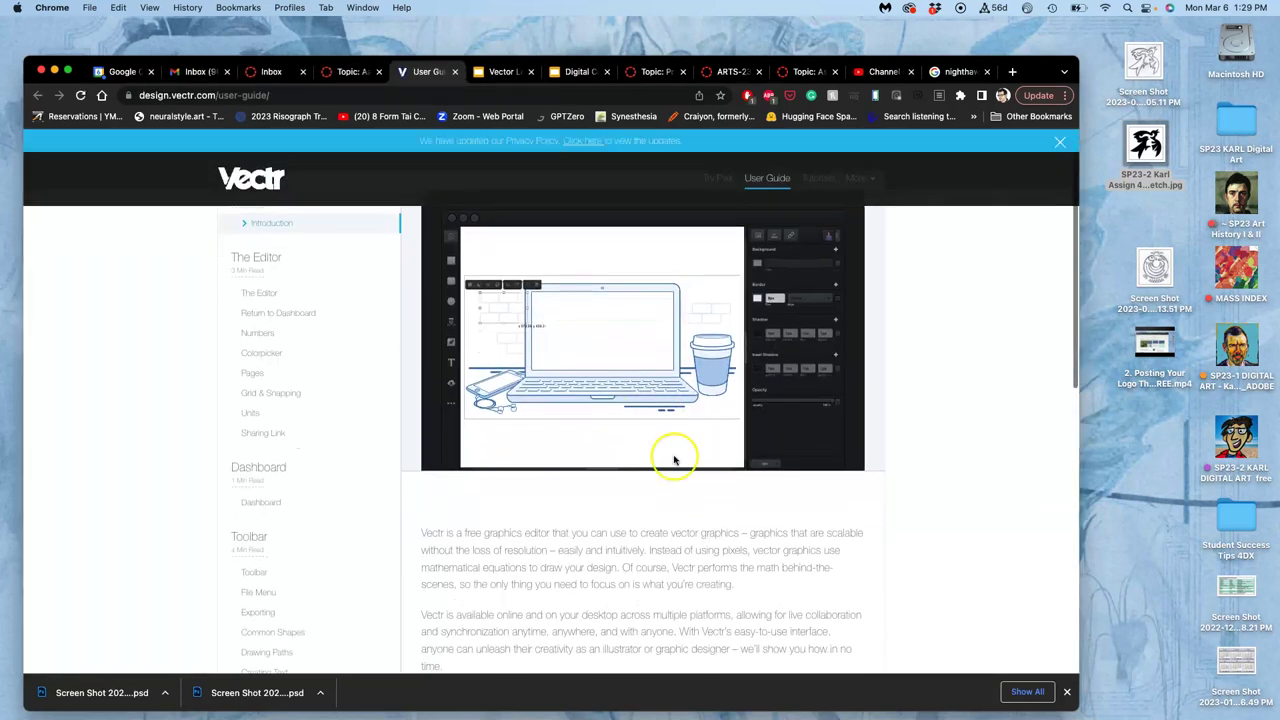
{"action": "left_click", "coordinate": [818, 180]}
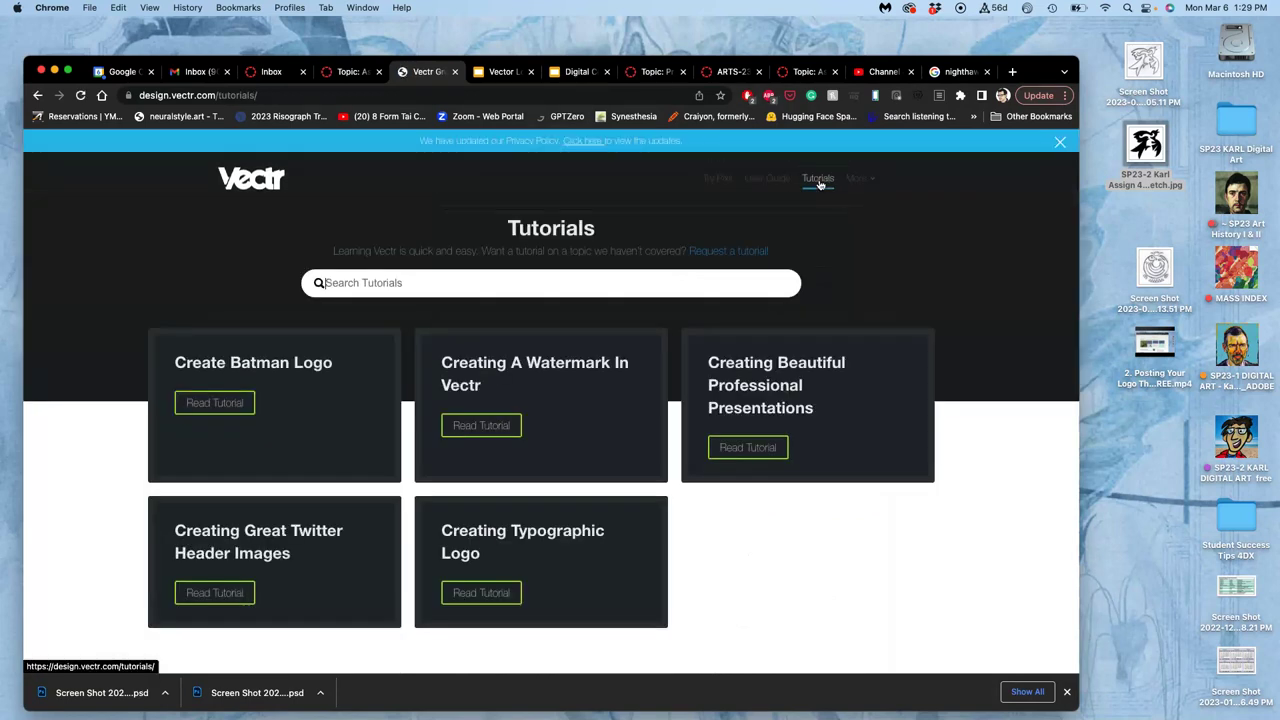